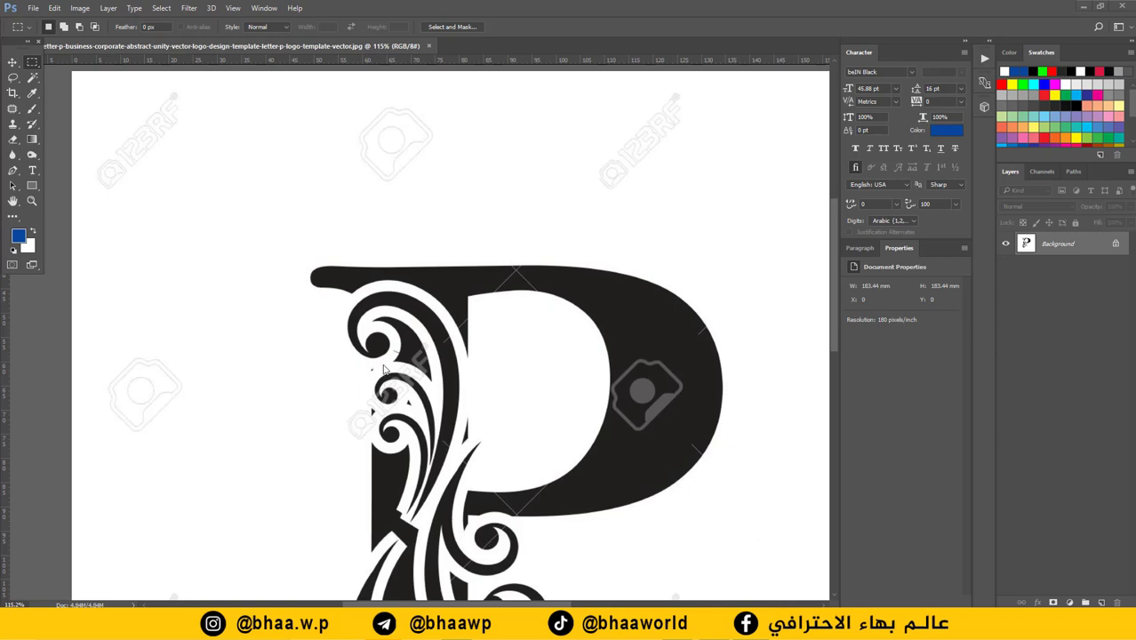
# Examine the watermarked letter P artwork from its top bar down to its ornamental base
pyautogui.scroll(-3, 422, 363)
pyautogui.hscroll(2, 422, 362)
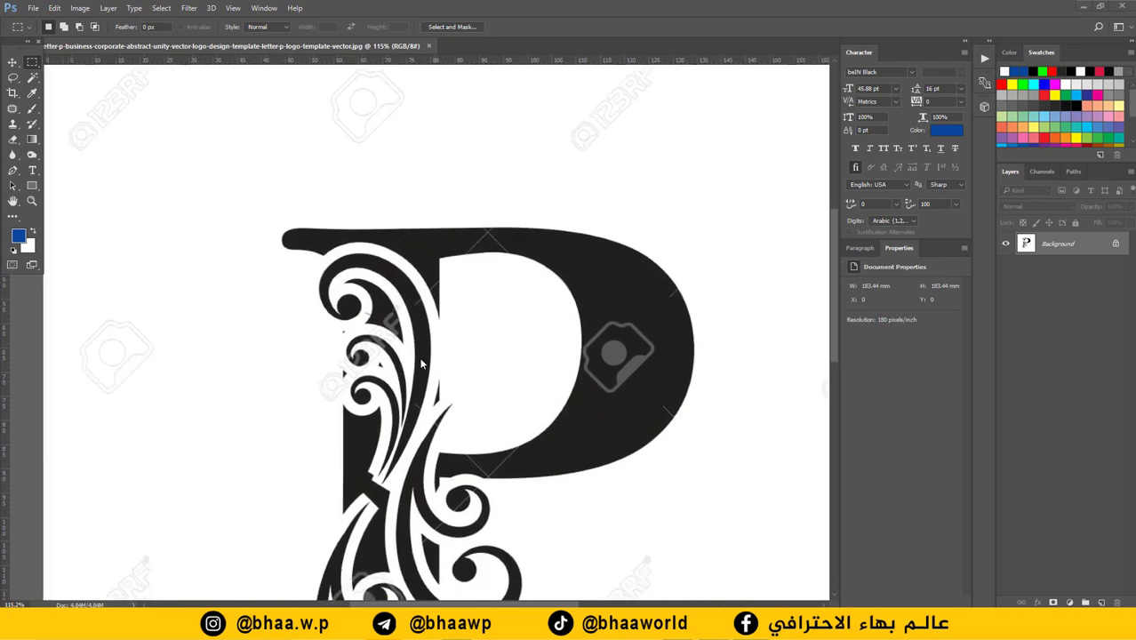
pyautogui.scroll(-3, 421, 363)
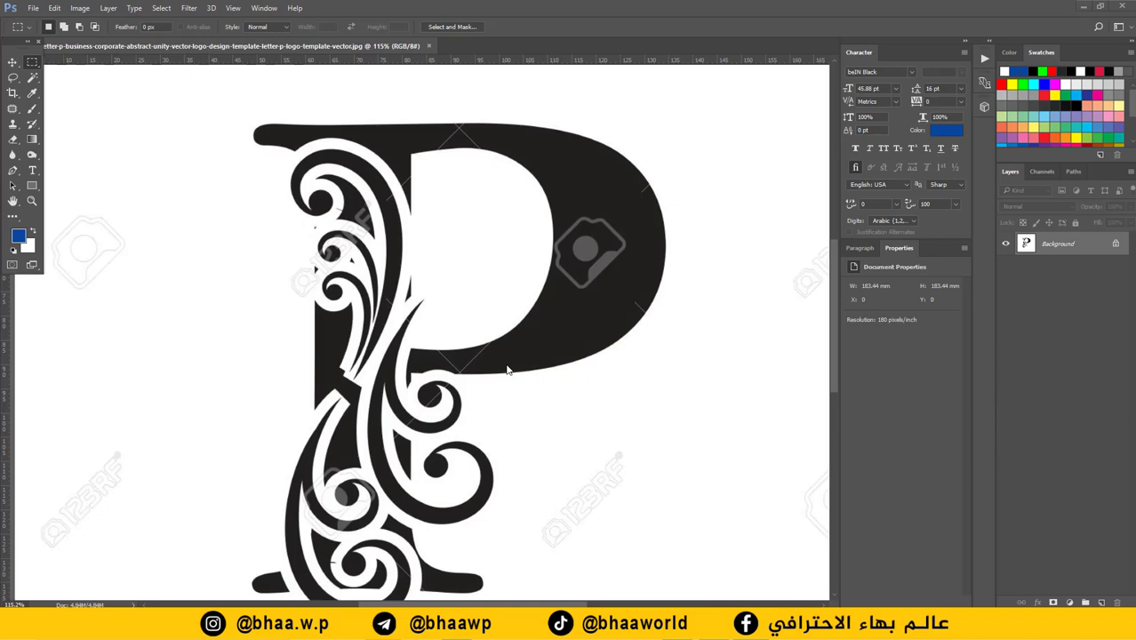
pyautogui.scroll(-1, 507, 369)
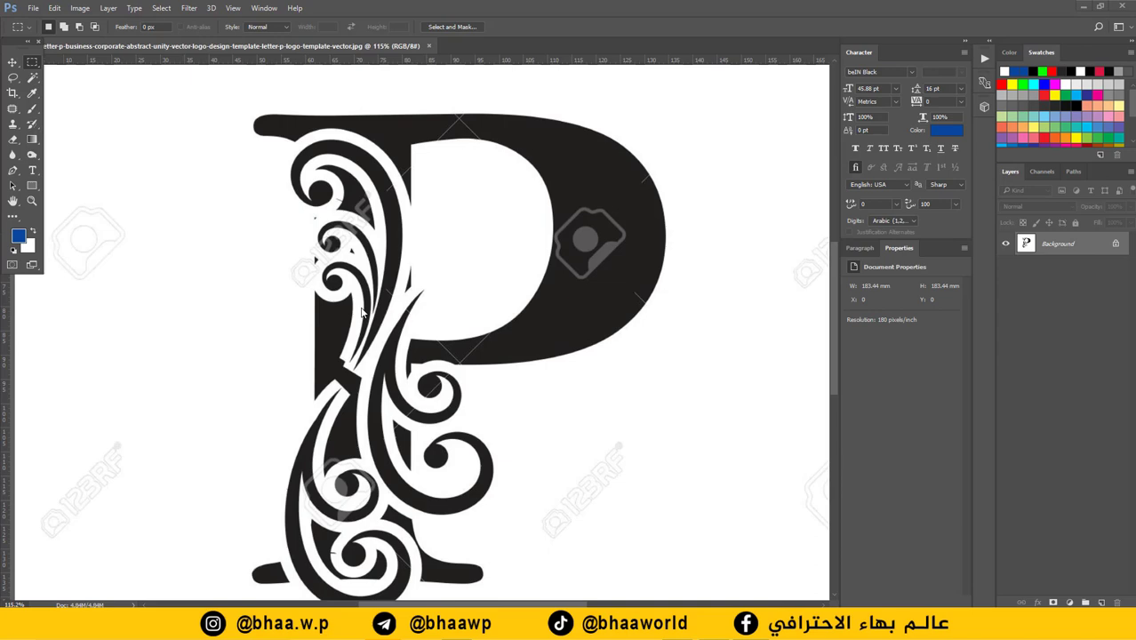
pyautogui.scroll(2, 361, 312)
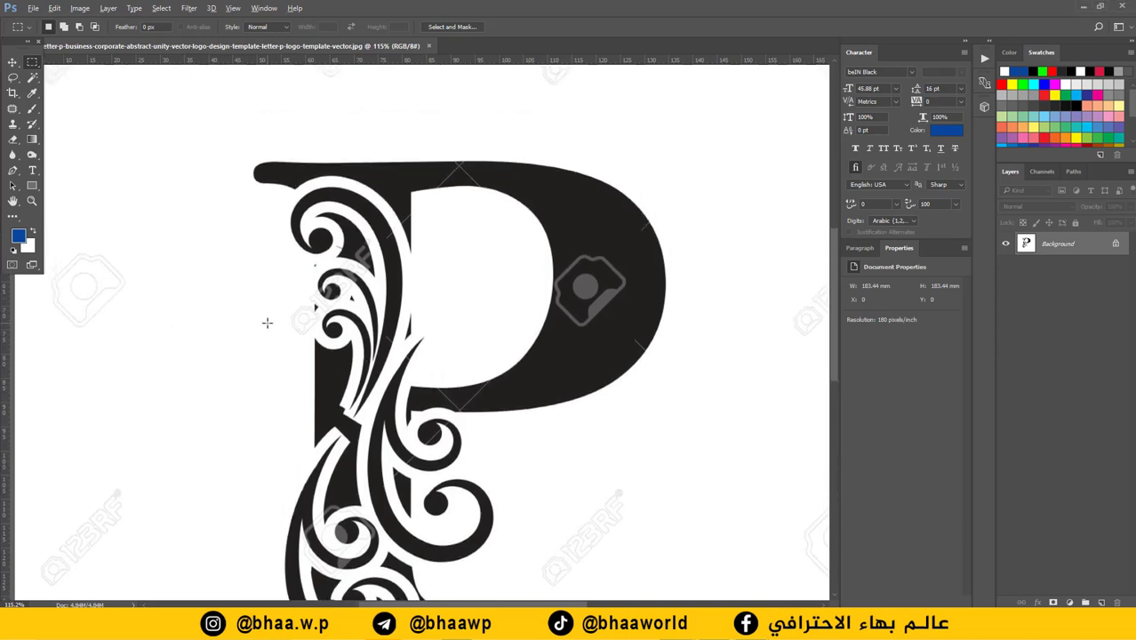
pyautogui.scroll(1, 272, 322)
pyautogui.click(12, 64)
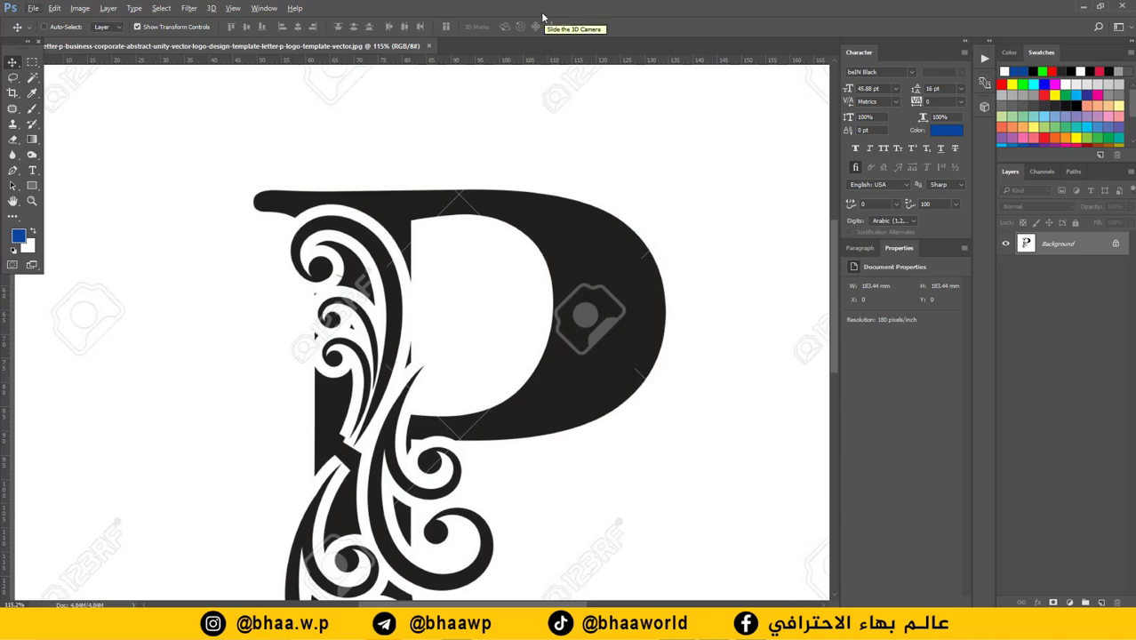
# Trace the black leaf shape beside the upper curl with a closed Pen path and convert the path to a selection
pyautogui.scroll(5, 345, 309)
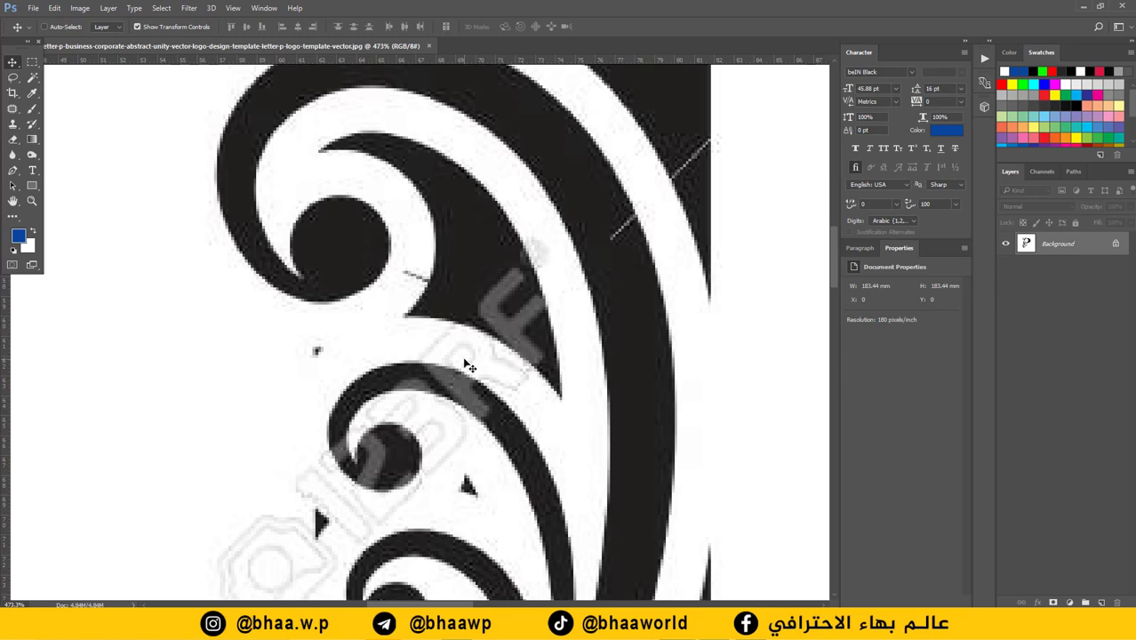
pyautogui.click(10, 174)
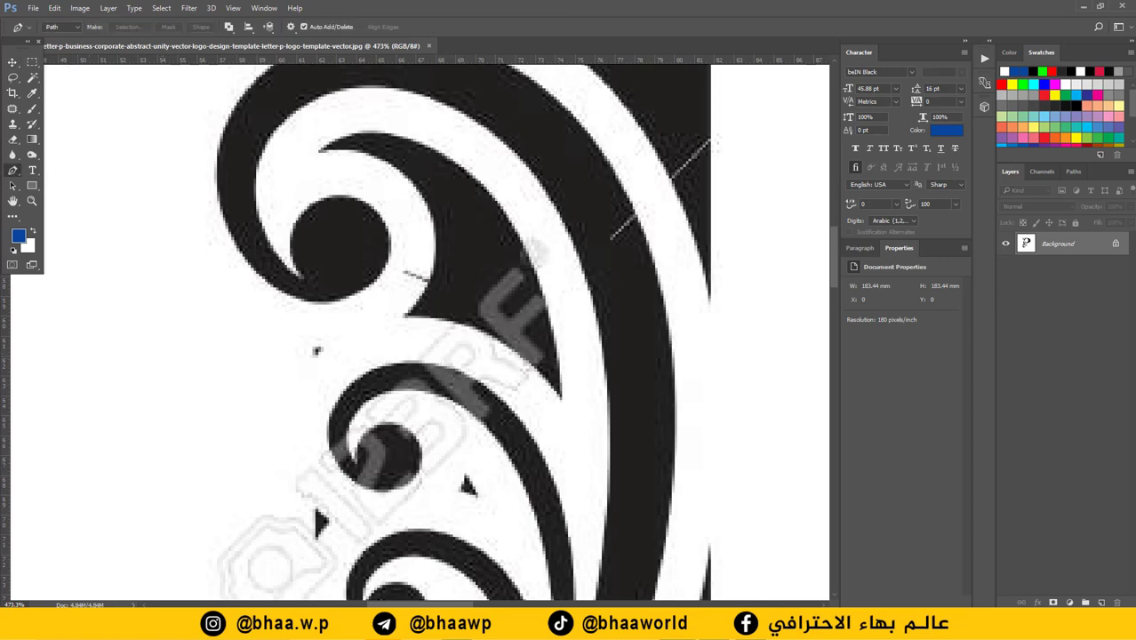
pyautogui.click(405, 318)
pyautogui.moveTo(561, 397); pyautogui.dragTo(567, 425)
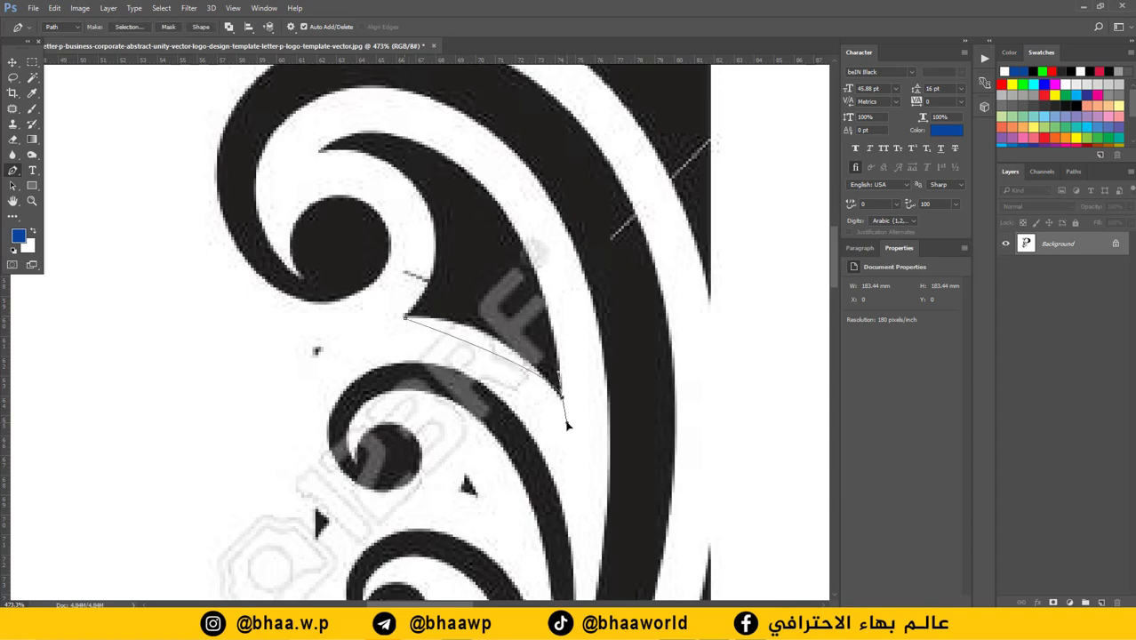
pyautogui.moveTo(559, 377); pyautogui.dragTo(495, 307)
pyautogui.moveTo(398, 137); pyautogui.dragTo(560, 186)
pyautogui.moveTo(323, 149)
pyautogui.mouseDown()
pyautogui.moveTo(311, 157)
pyautogui.moveTo(320, 155)
pyautogui.mouseUp()
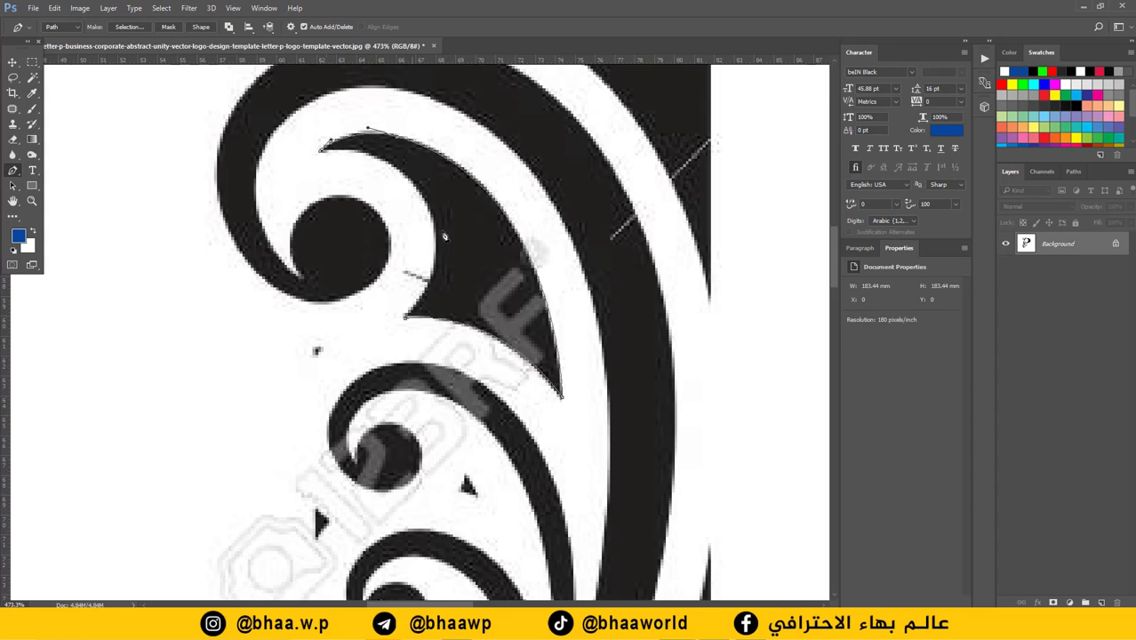
pyautogui.click(406, 317)
pyautogui.moveTo(407, 316); pyautogui.dragTo(509, 194)
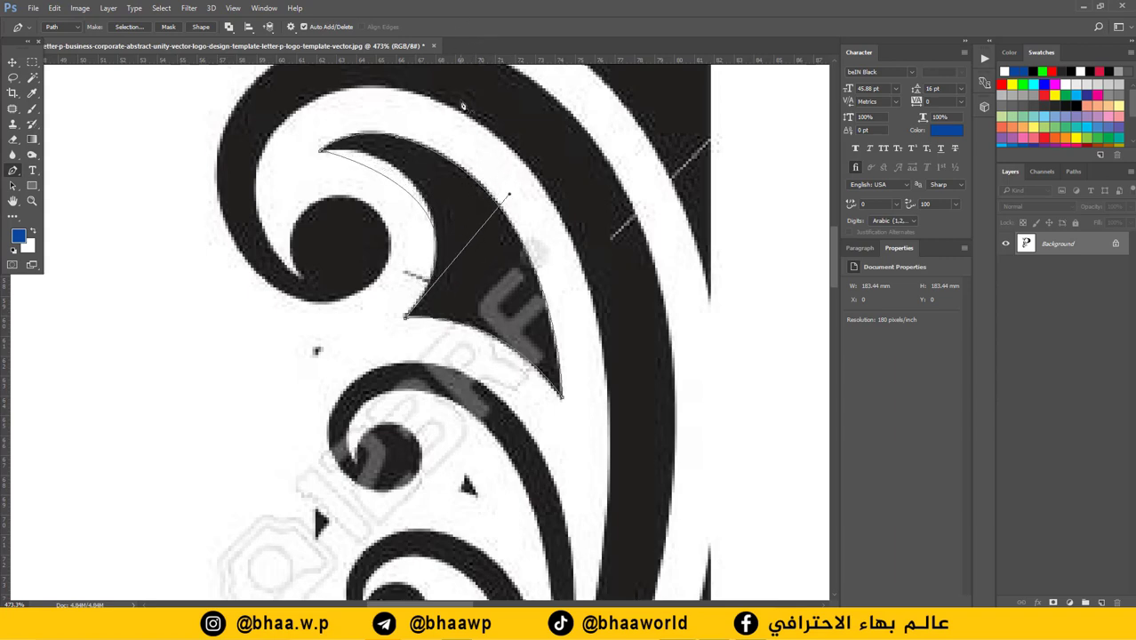
pyautogui.hotkey('ctrl', 'Return')
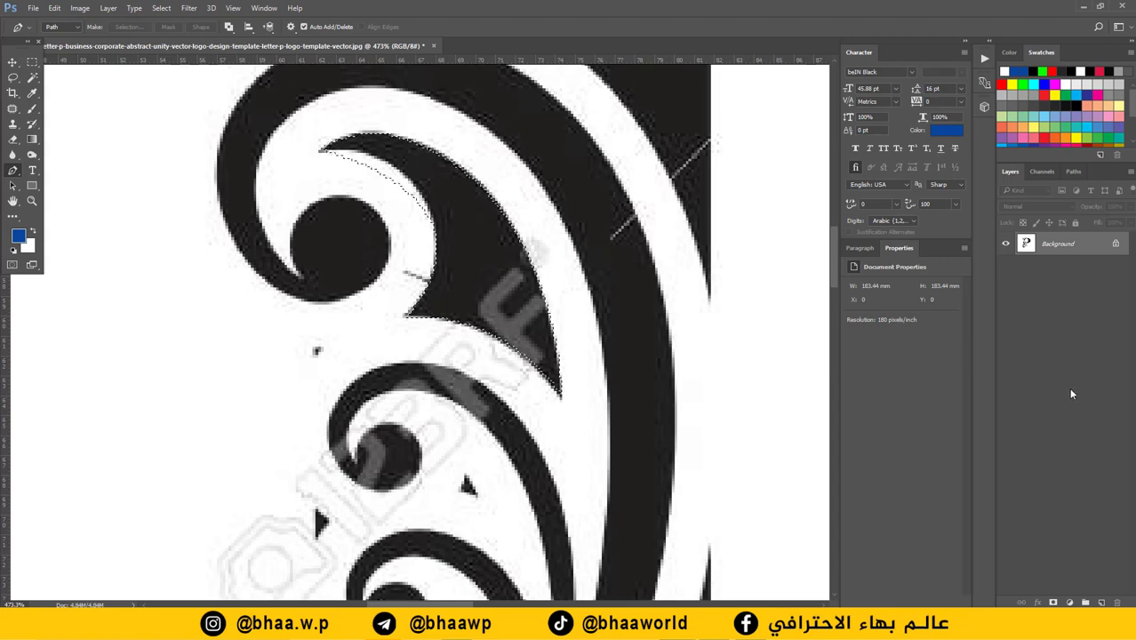
# Paint over the watermark inside the selected leaf with a 25 px brush in the black sampled from the leaf
pyautogui.click(32, 109)
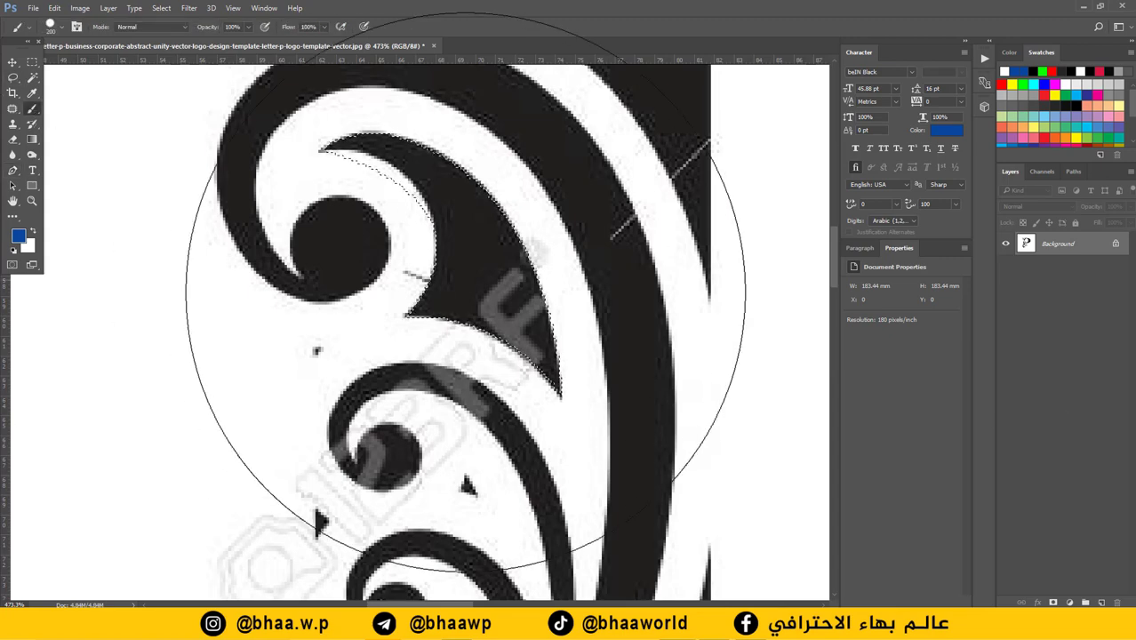
pyautogui.press('[')
pyautogui.press('[')
pyautogui.press('[')
pyautogui.press('[')
pyautogui.press('[')
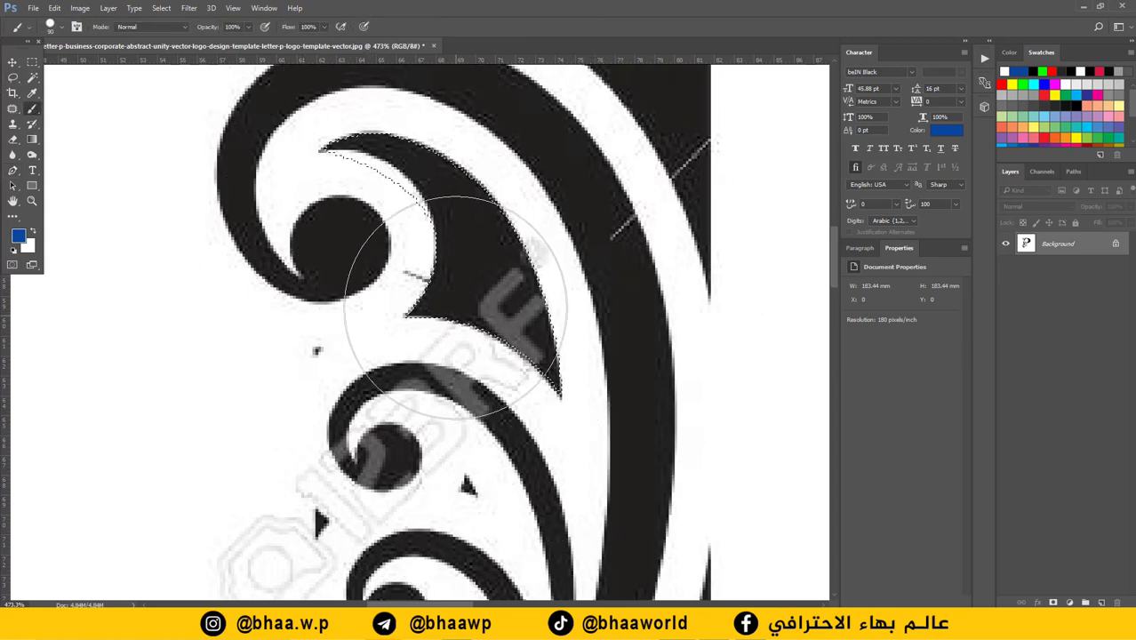
pyautogui.press('[')
pyautogui.press('[')
pyautogui.press('[')
pyautogui.press('[')
pyautogui.press('[')
pyautogui.press('[')
pyautogui.press('[')
pyautogui.press('[')
pyautogui.press('[')
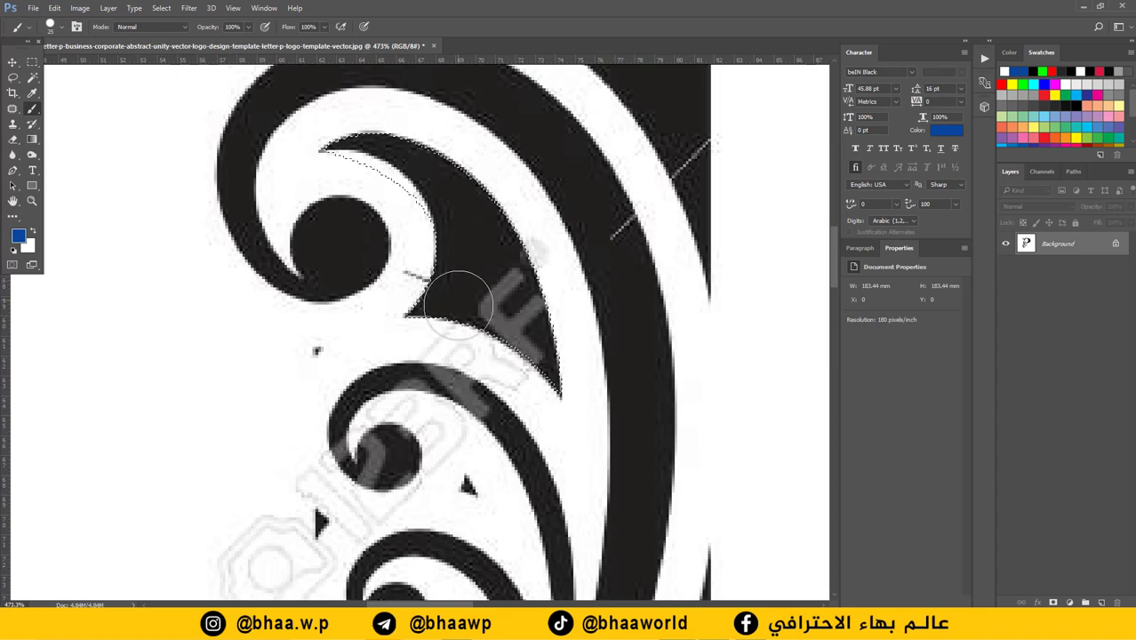
pyautogui.keyDown('alt'); pyautogui.click(470, 278); pyautogui.keyUp('alt')
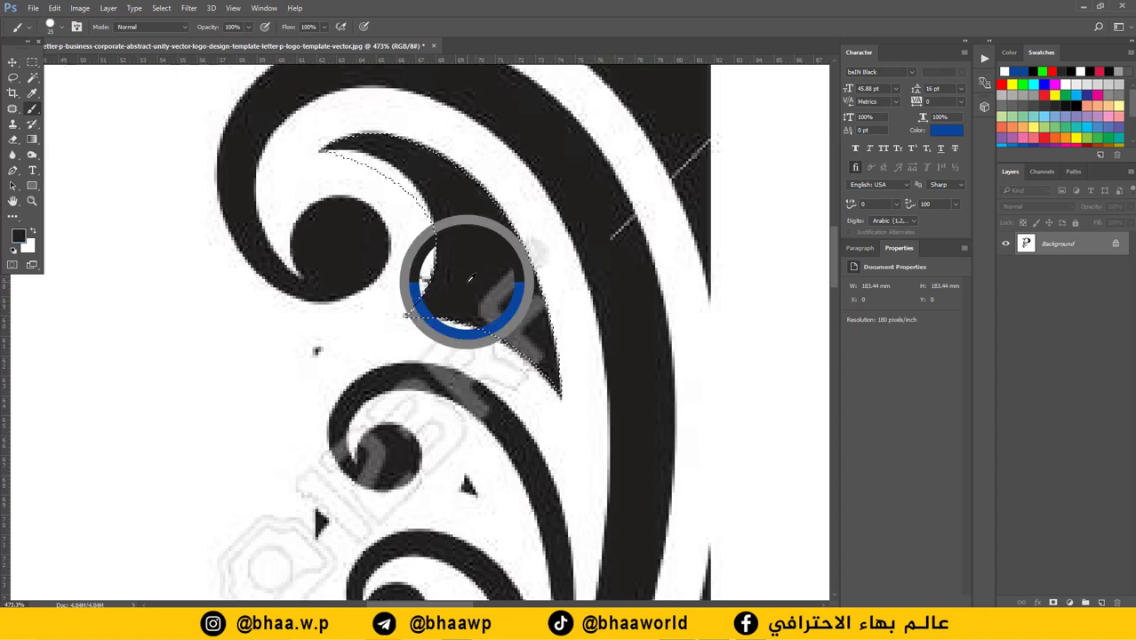
pyautogui.moveTo(498, 258)
pyautogui.mouseDown()
pyautogui.moveTo(499, 306)
pyautogui.moveTo(541, 328)
pyautogui.mouseUp()
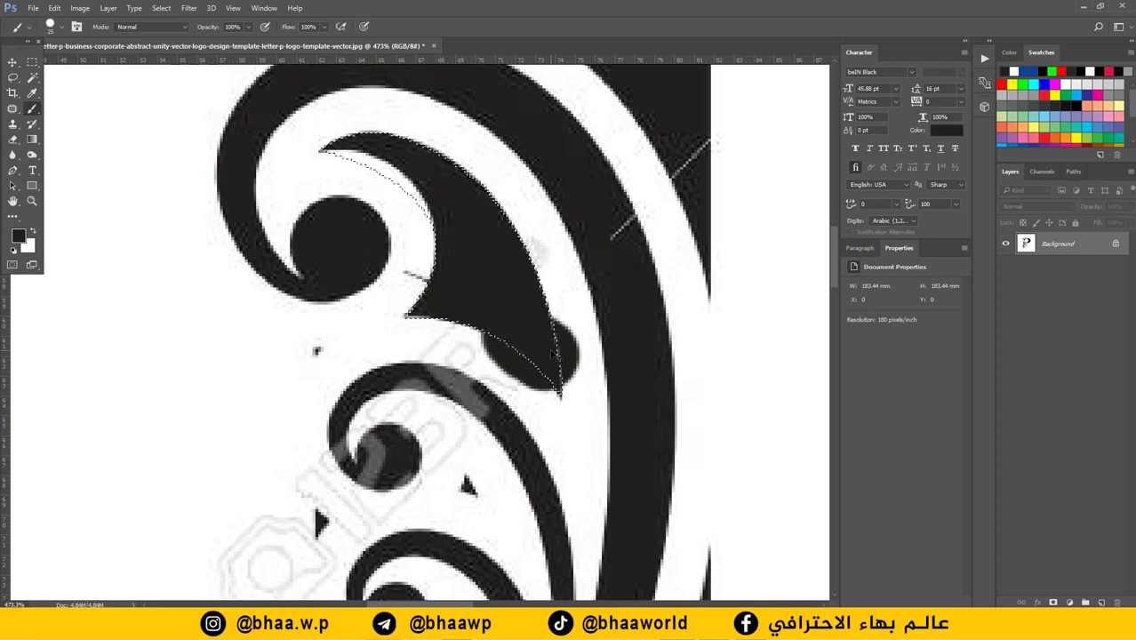
# Paint over the watermark just outside the leaf in white and clear the selection
pyautogui.press('x')
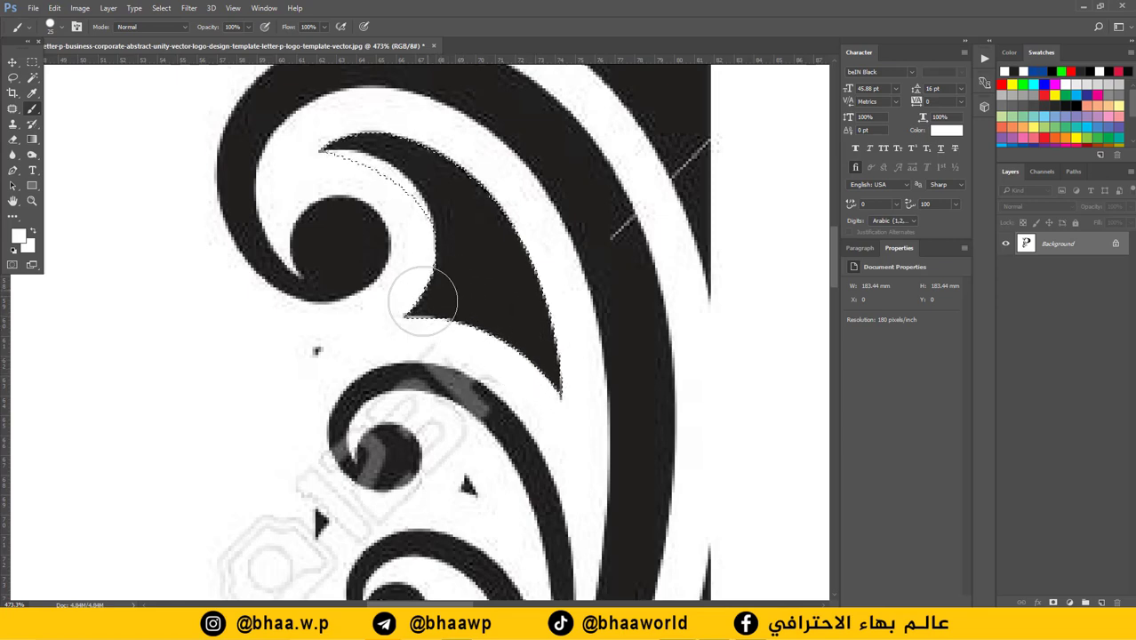
pyautogui.hotkey('ctrl', 'd')
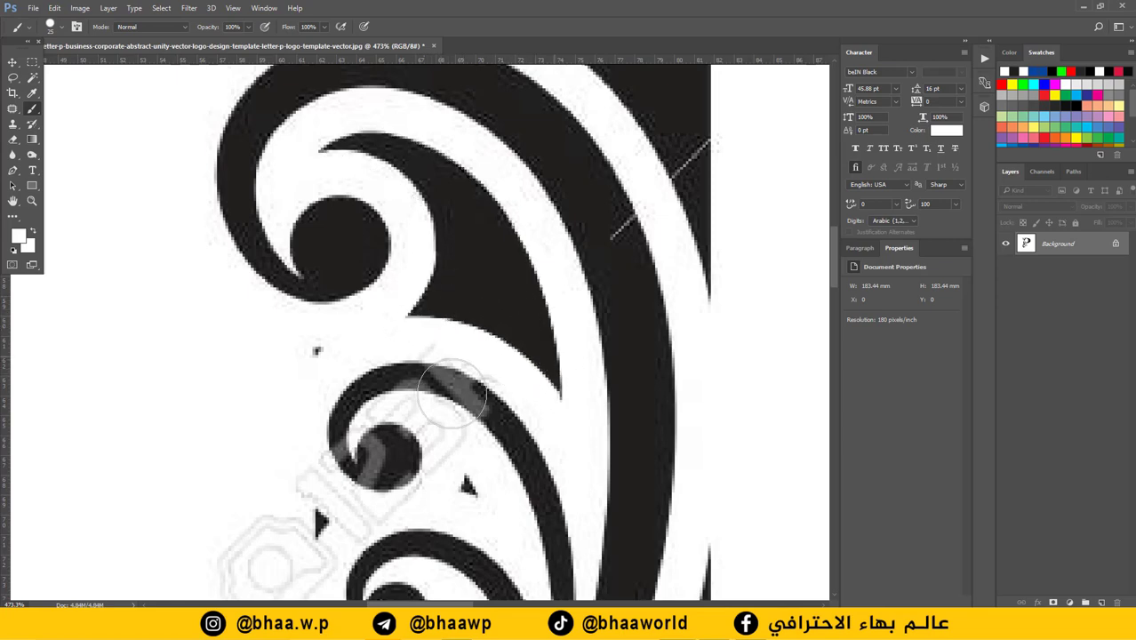
# Undo the retouching of the leaf and its selection
pyautogui.scroll(-3, 364, 356)
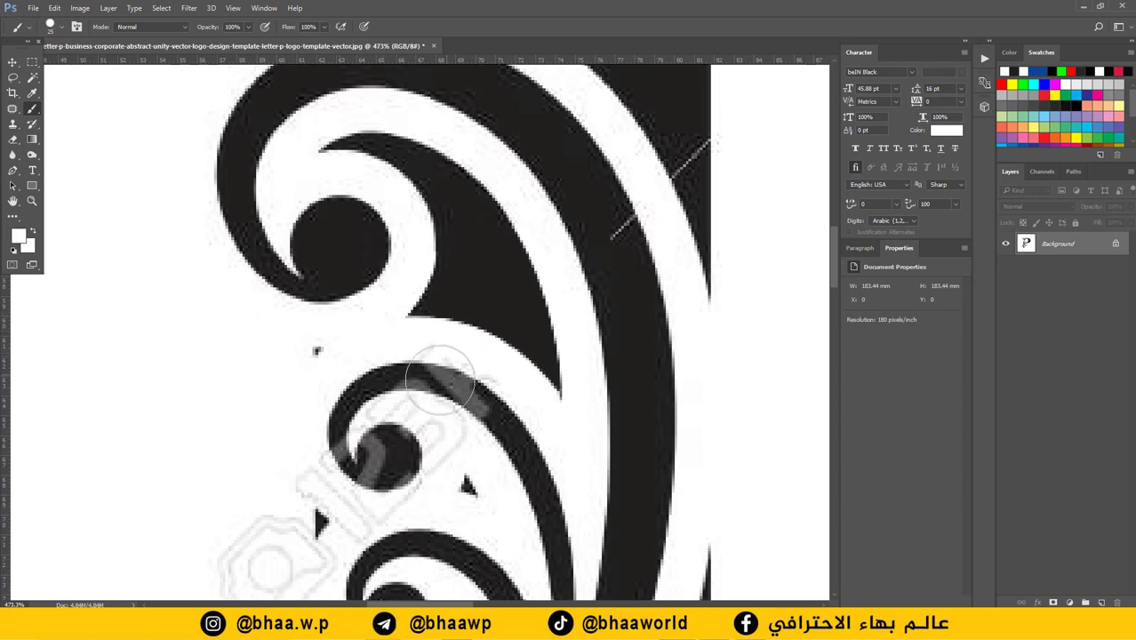
pyautogui.scroll(-3, 427, 369)
pyautogui.scroll(-2, 449, 380)
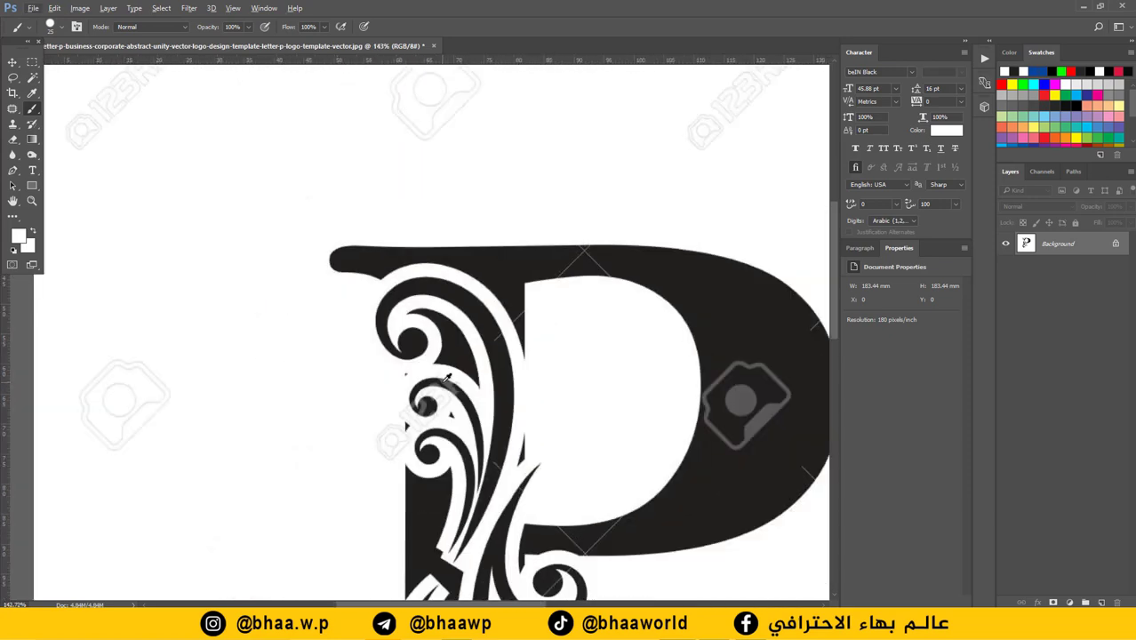
pyautogui.scroll(-2, 451, 382)
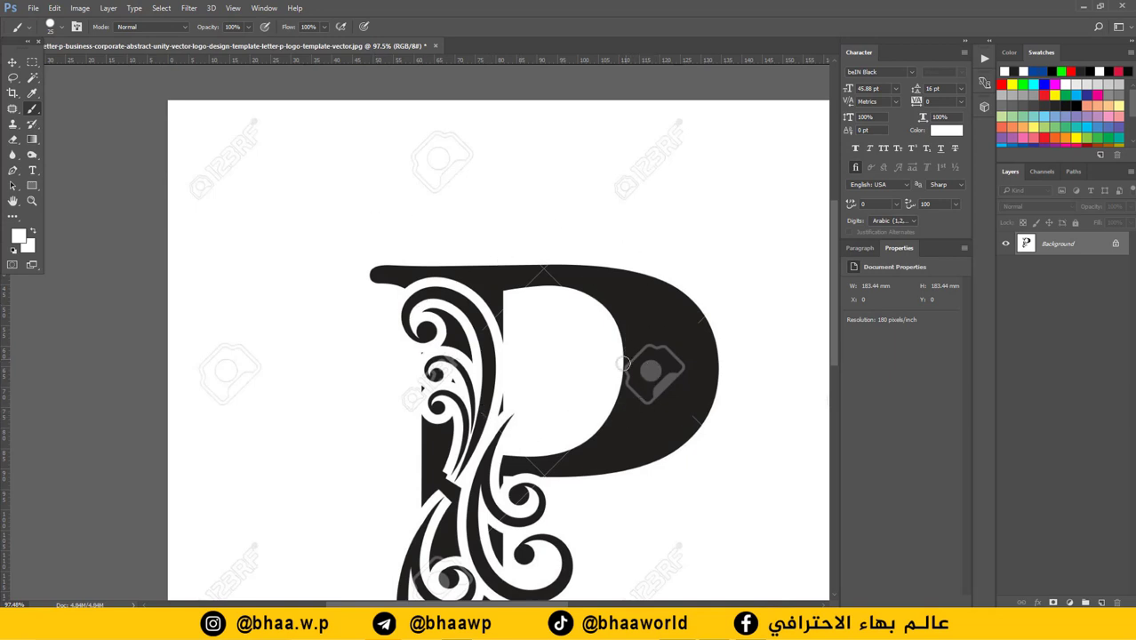
pyautogui.hotkey('ctrl', 'alt', '2')
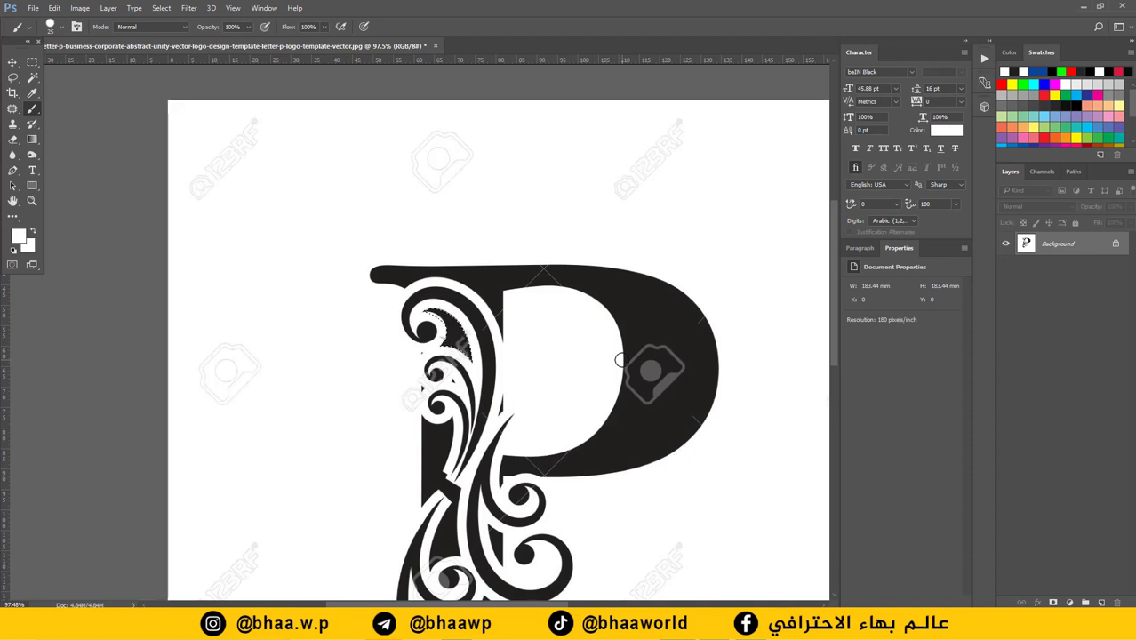
pyautogui.hotkey('ctrl', 'd')
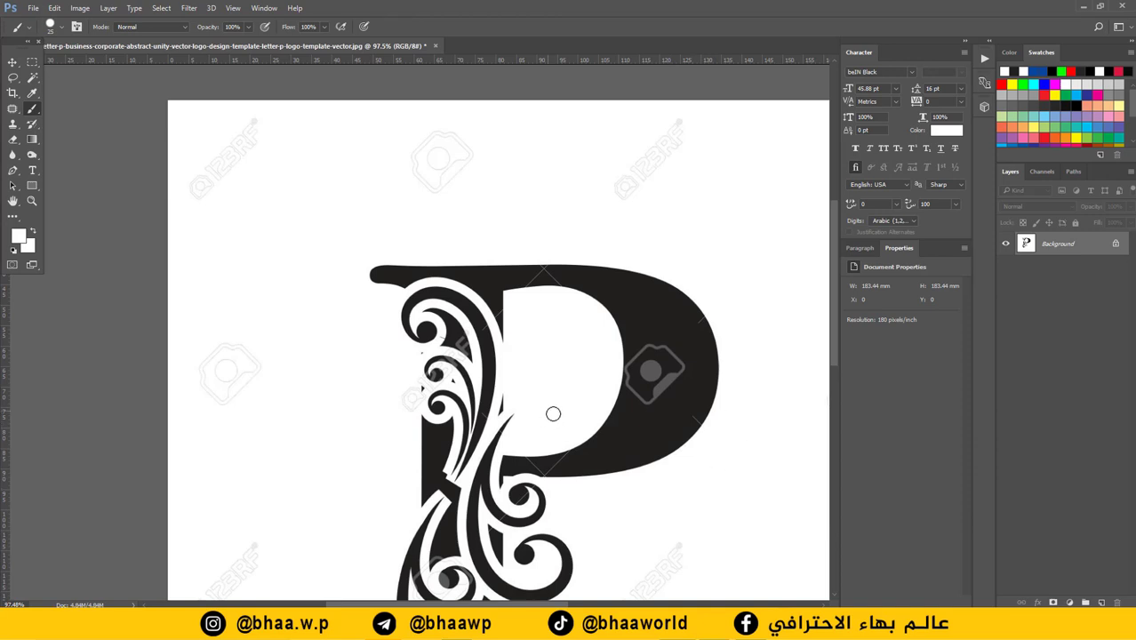
# Examine the thin watermark lines crossing the top bar and bowl of the letter P
pyautogui.scroll(-3, 550, 407)
pyautogui.hscroll(5, 444, 391)
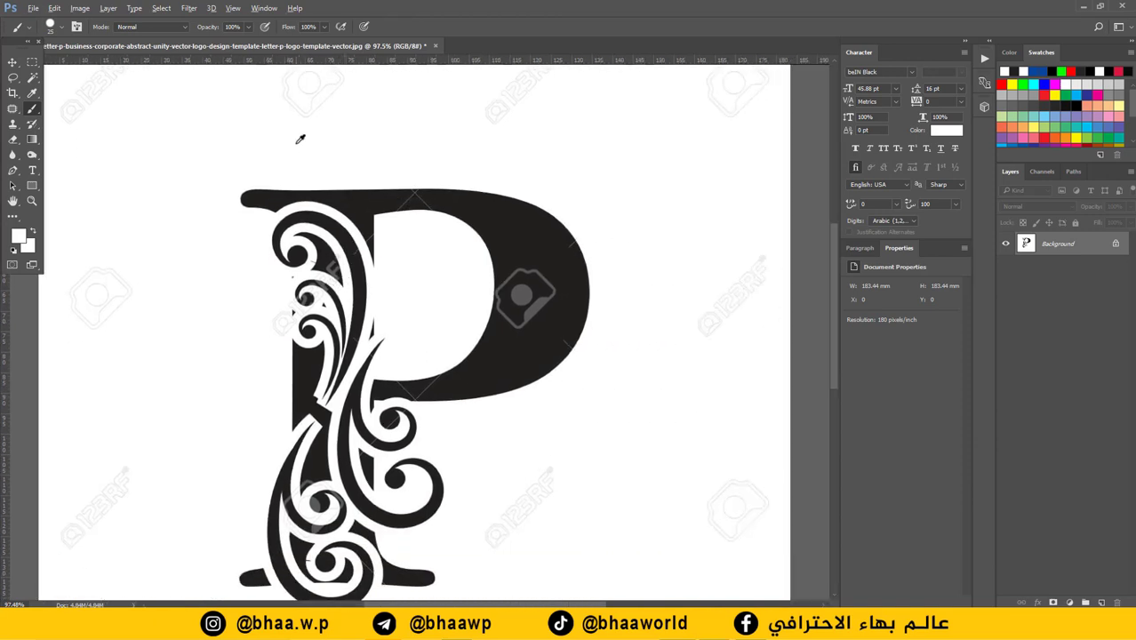
pyautogui.scroll(1, 300, 138)
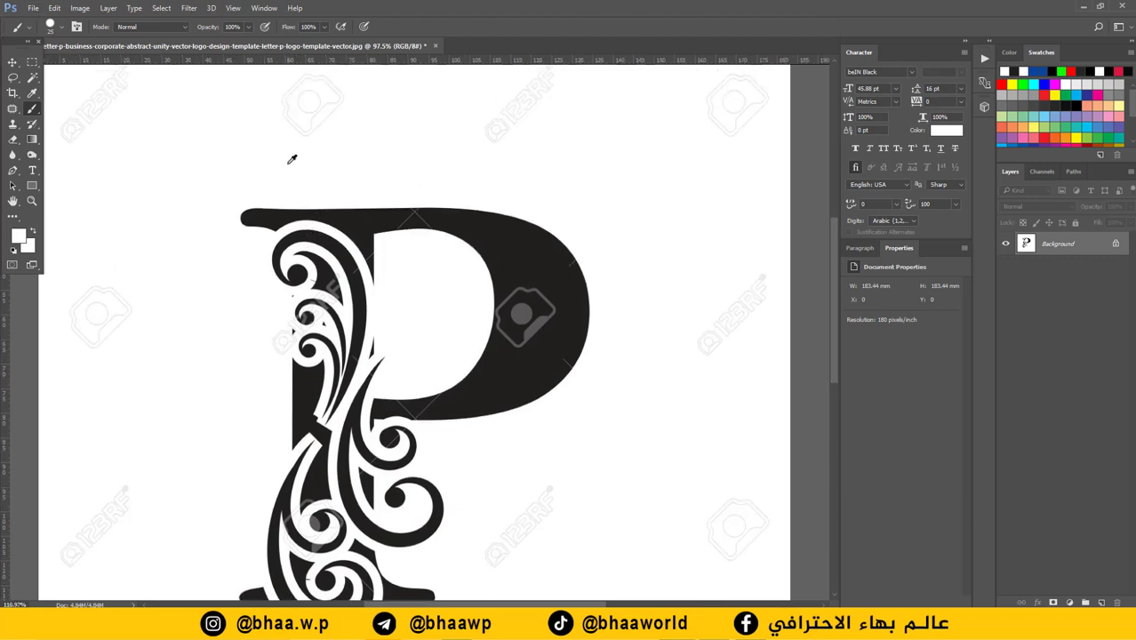
pyautogui.scroll(3, 291, 158)
pyautogui.scroll(1, 538, 235)
pyautogui.scroll(1, 524, 256)
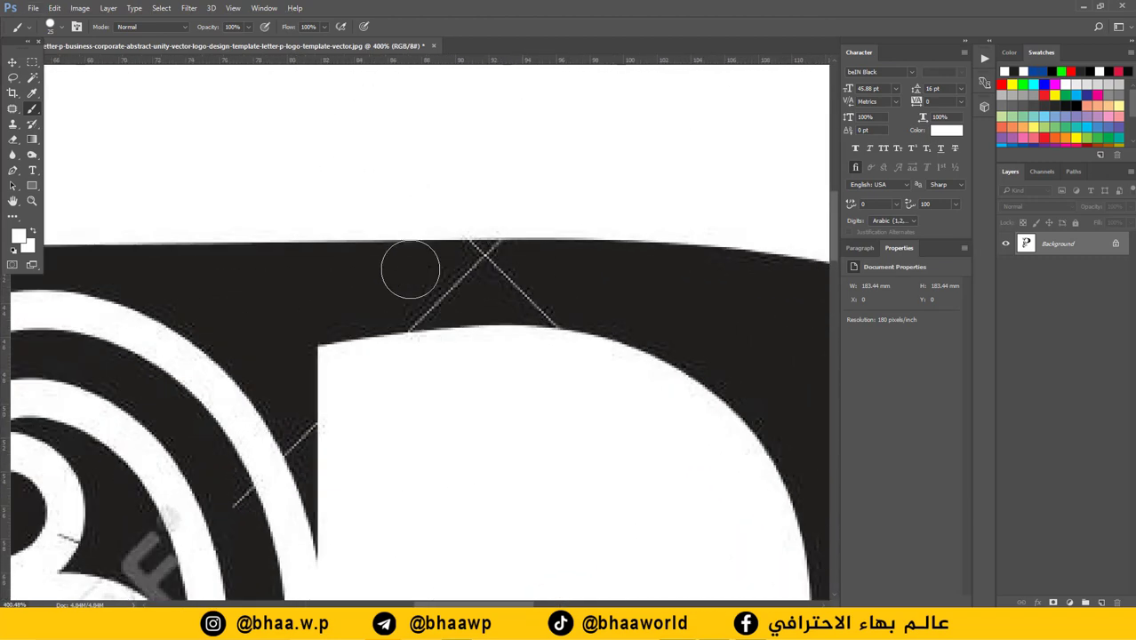
pyautogui.scroll(1, 380, 276)
pyautogui.scroll(-1, 380, 305)
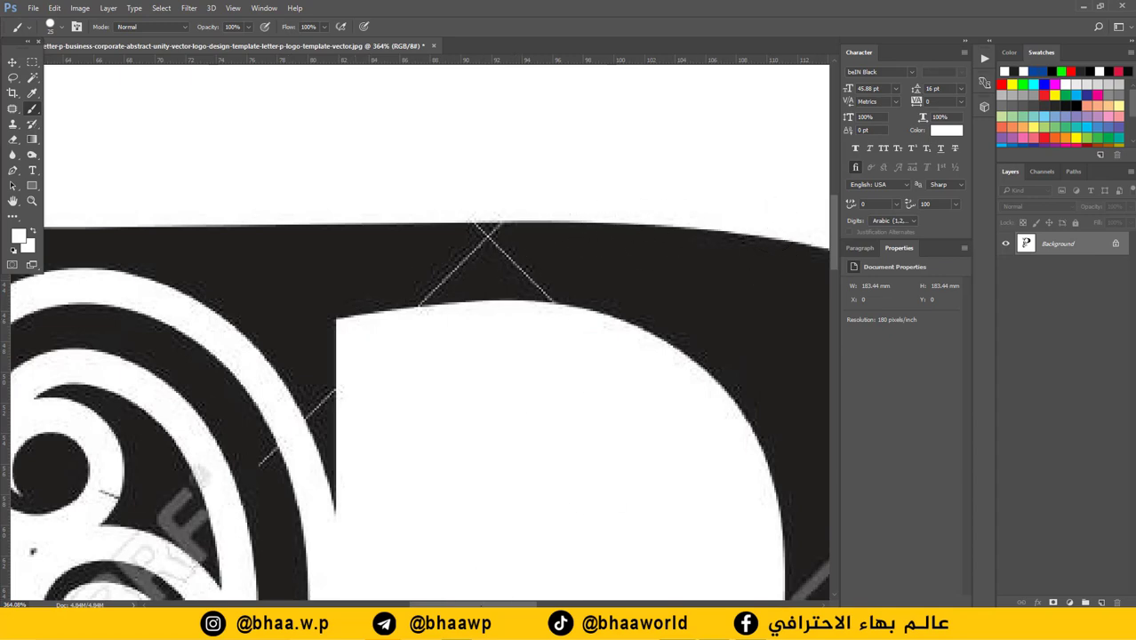
pyautogui.hscroll(2, 480, 605)
pyautogui.hscroll(2, 480, 604)
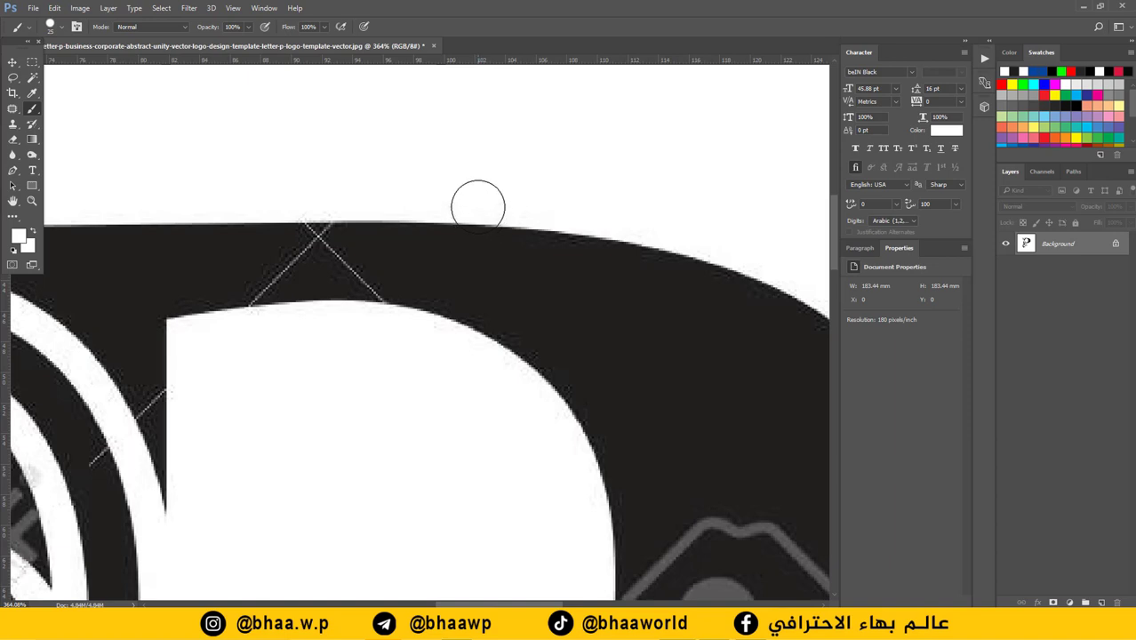
# Duplicate the Background layer, hide the original and make the Background copy layer active
pyautogui.moveTo(1109, 252); pyautogui.dragTo(1102, 603)
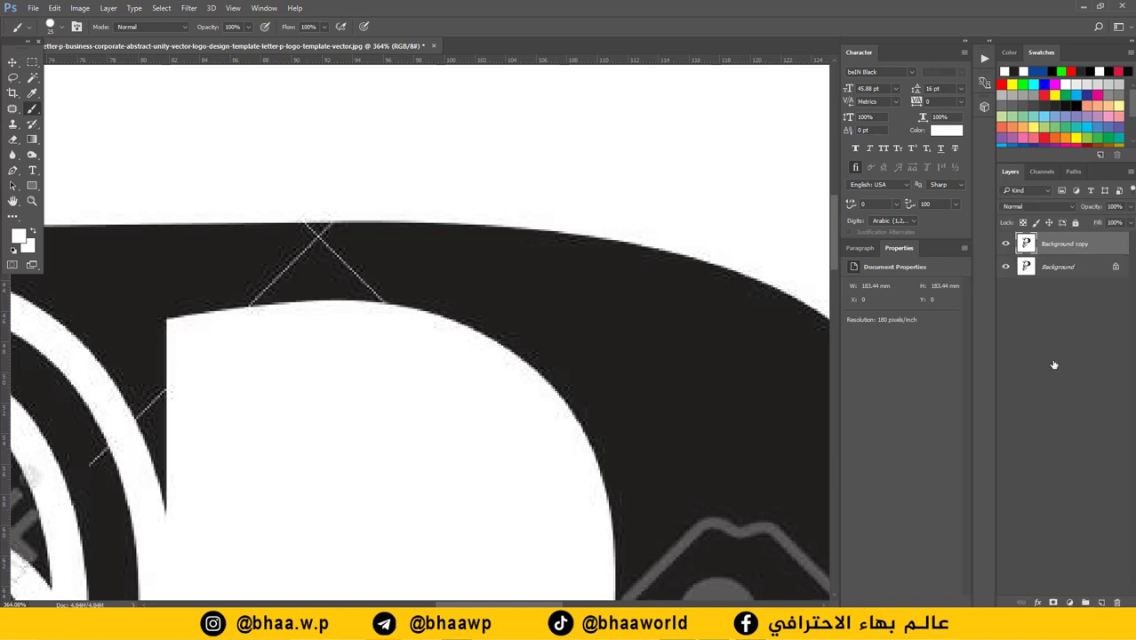
pyautogui.hotkey('ctrl', 'shift', 'alt', 'n')
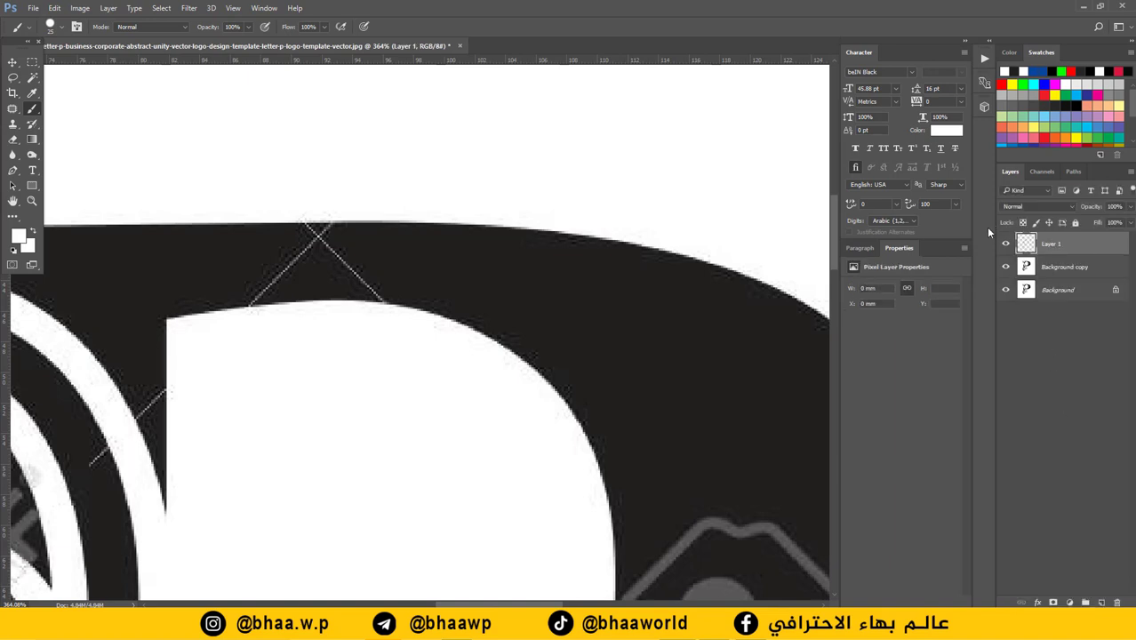
pyautogui.click(1118, 601)
pyautogui.click(1038, 269)
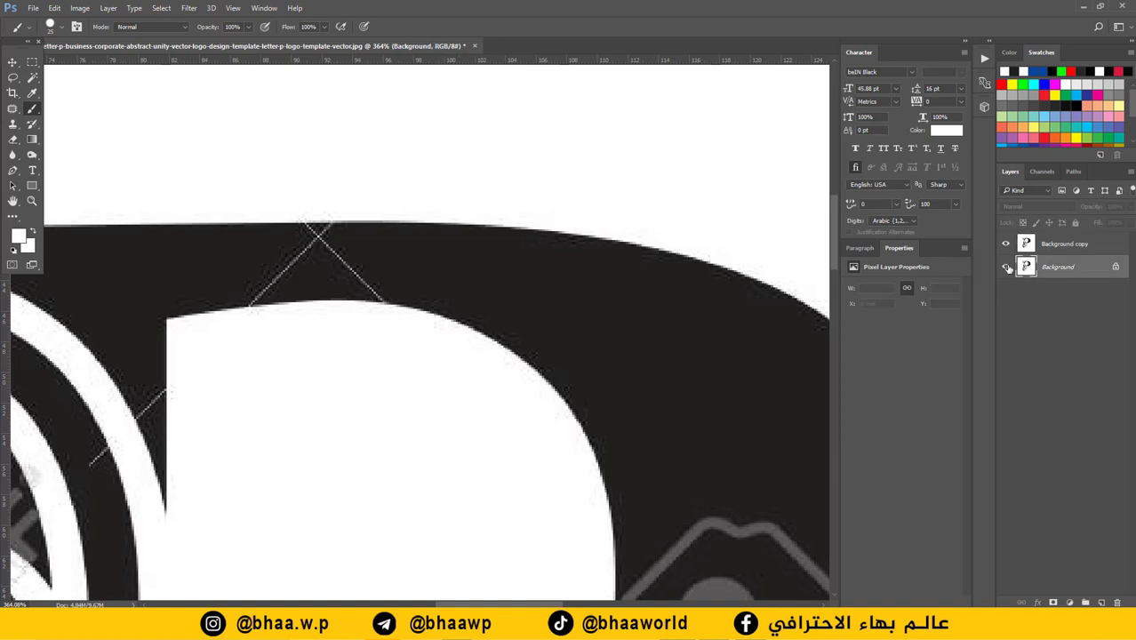
pyautogui.click(1047, 247)
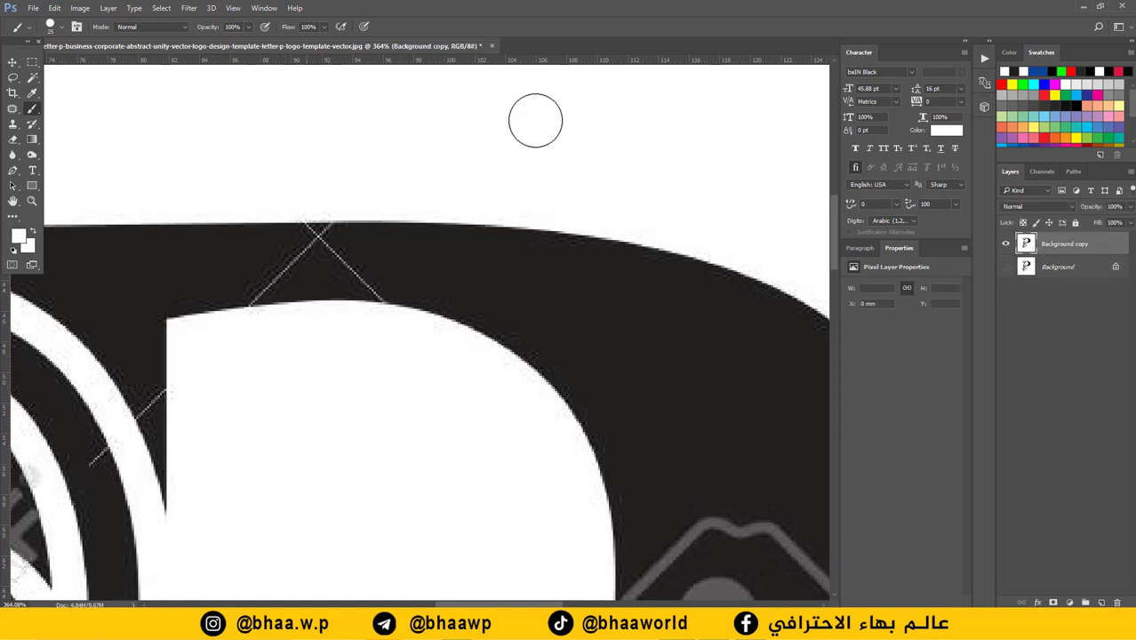
# Apply a Gaussian Blur with a radius of 1 pixel to the Background copy layer
pyautogui.click(189, 8)
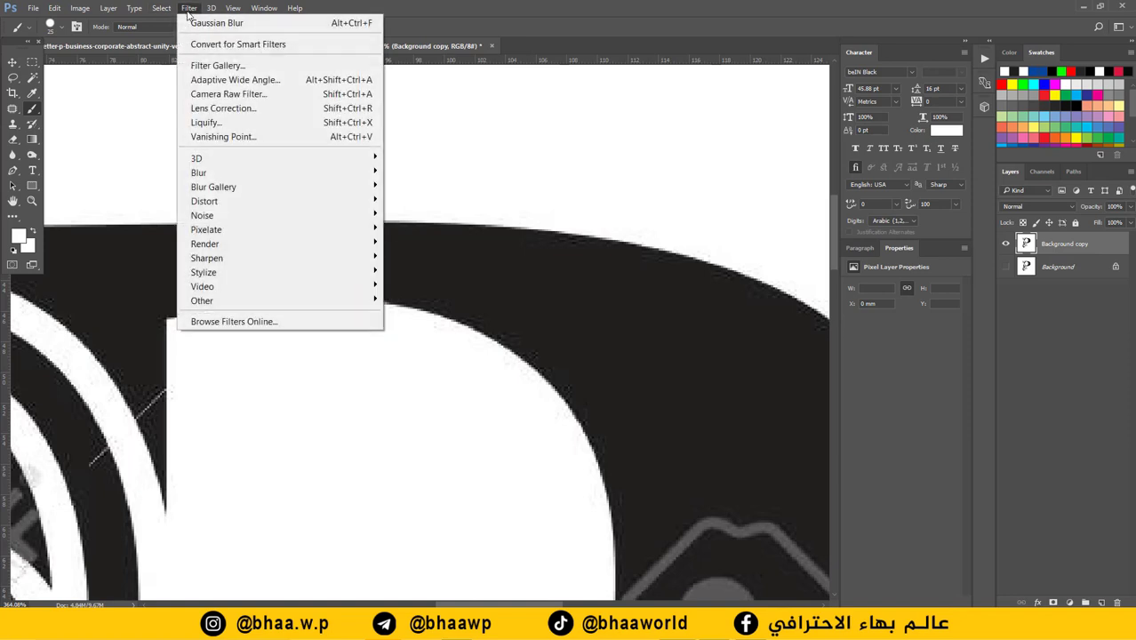
pyautogui.moveTo(229, 172)
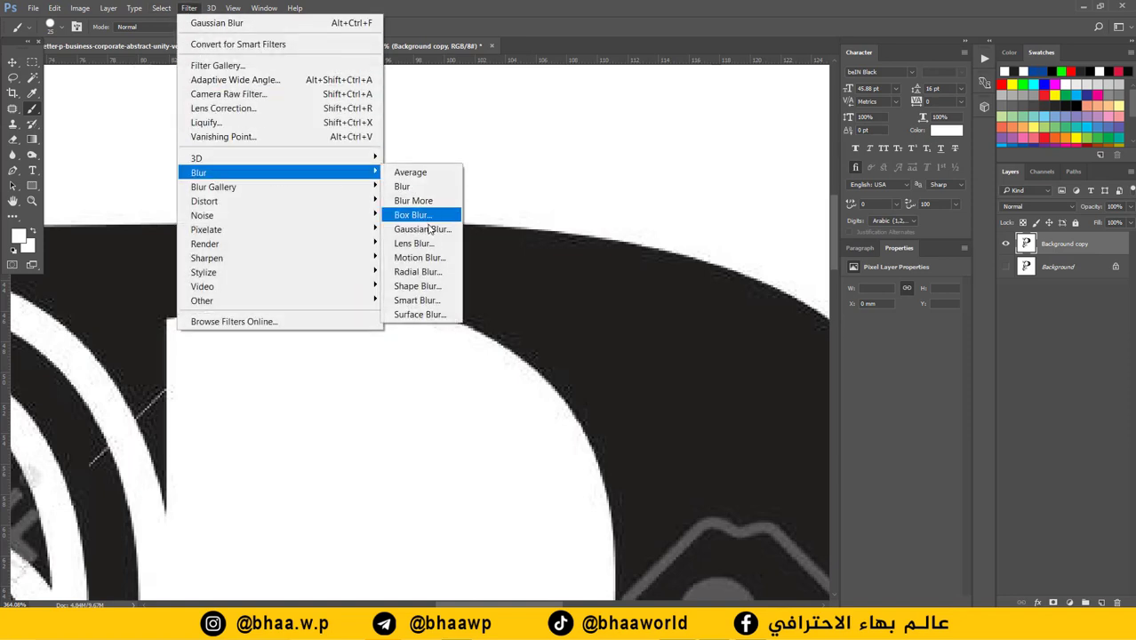
pyautogui.click(429, 229)
pyautogui.moveTo(673, 138); pyautogui.dragTo(304, 128)
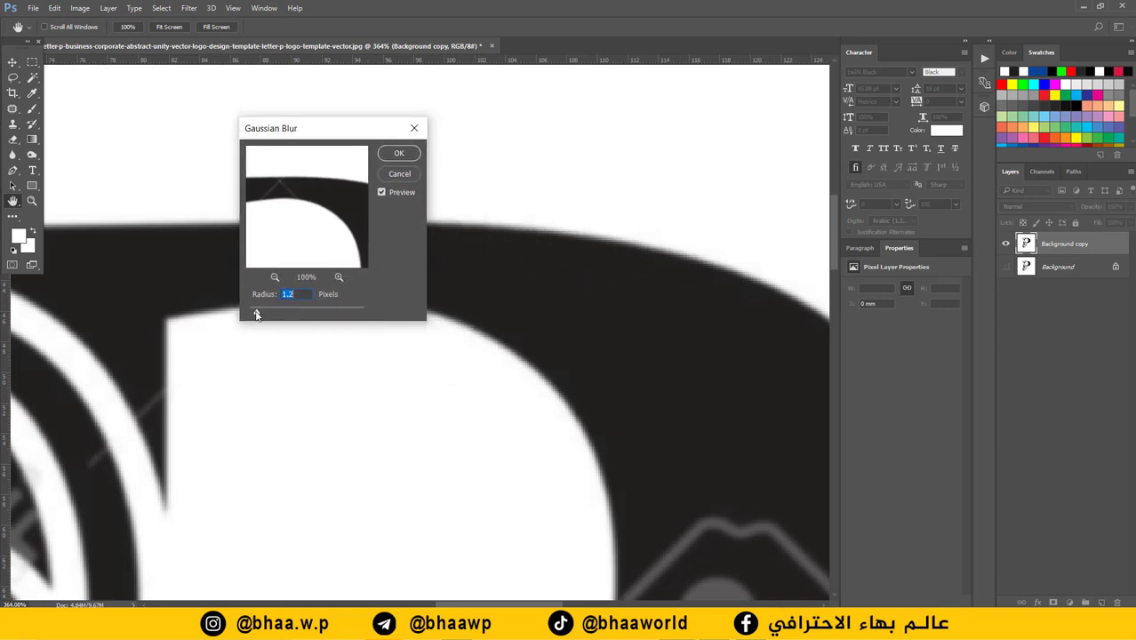
pyautogui.moveTo(256, 312); pyautogui.dragTo(249, 312)
pyautogui.moveTo(308, 130); pyautogui.dragTo(205, 130)
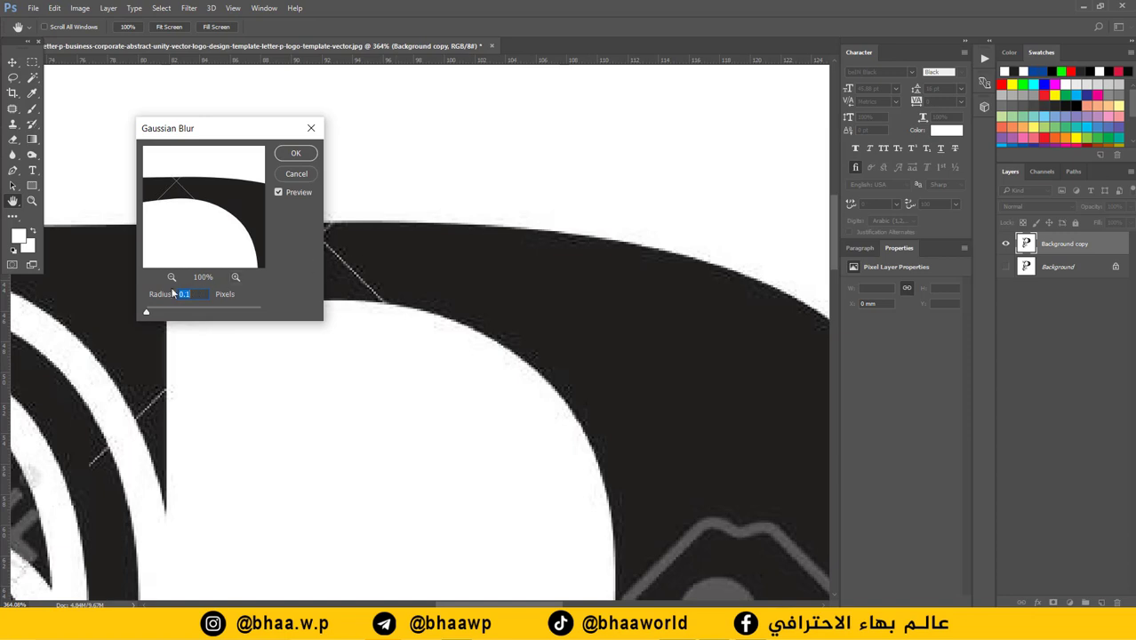
pyautogui.moveTo(147, 313); pyautogui.dragTo(239, 312)
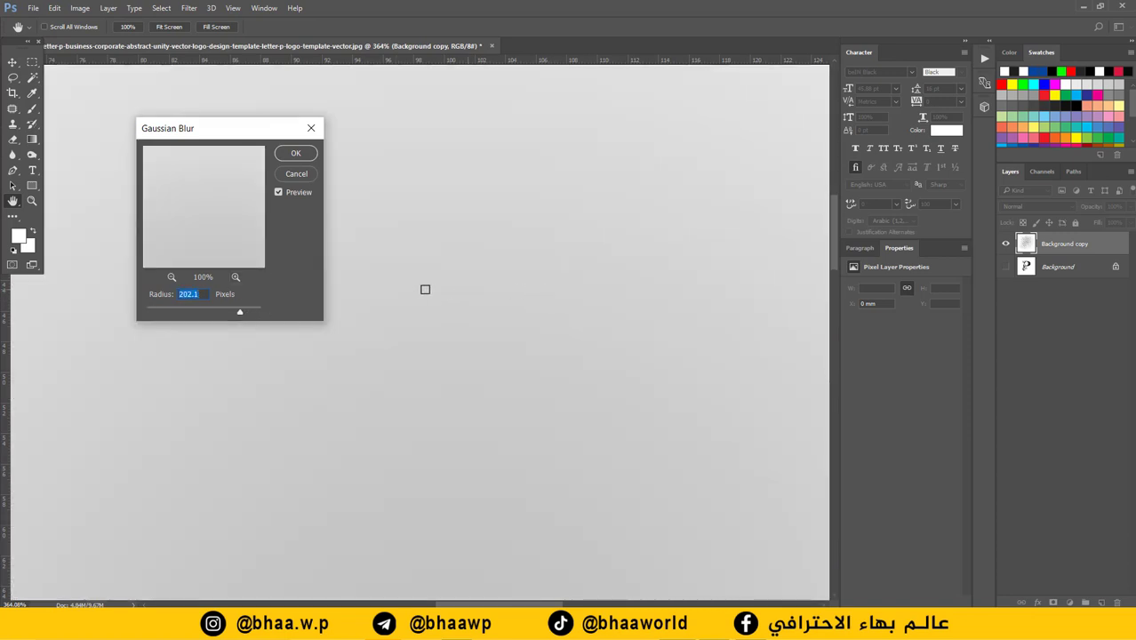
pyautogui.moveTo(154, 313); pyautogui.dragTo(130, 315)
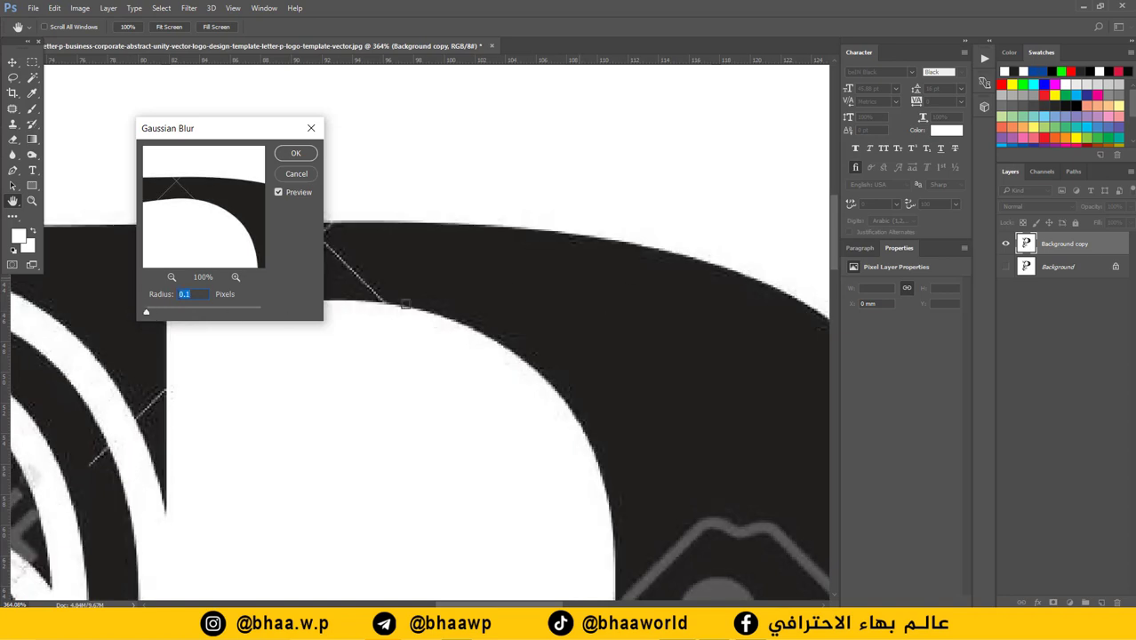
pyautogui.moveTo(148, 315); pyautogui.dragTo(152, 316)
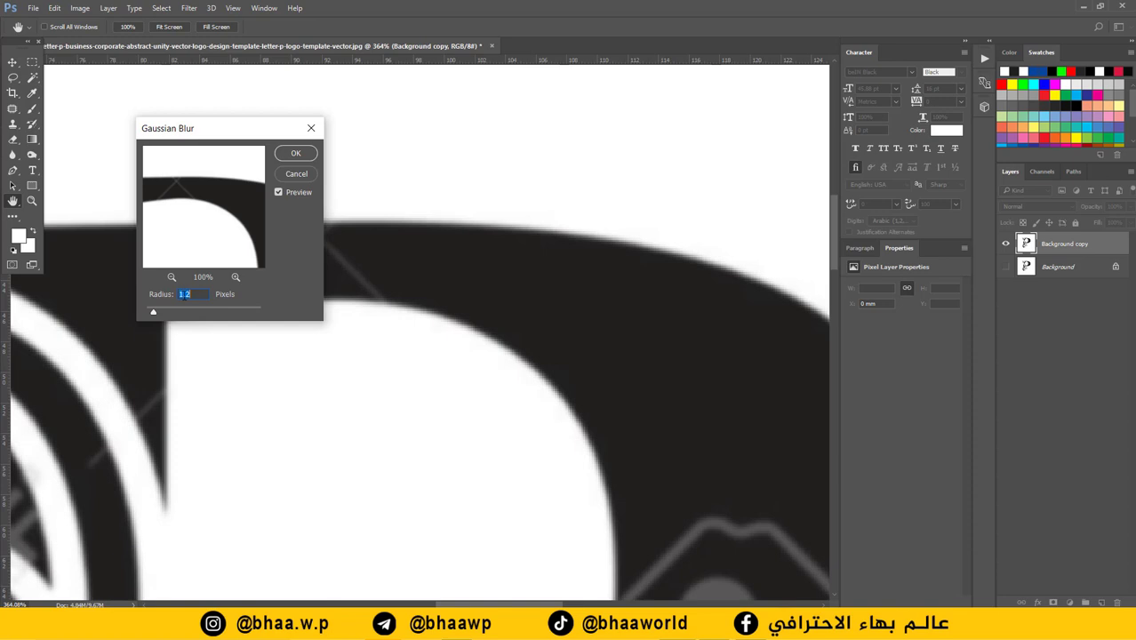
pyautogui.write('1')
pyautogui.click(295, 153)
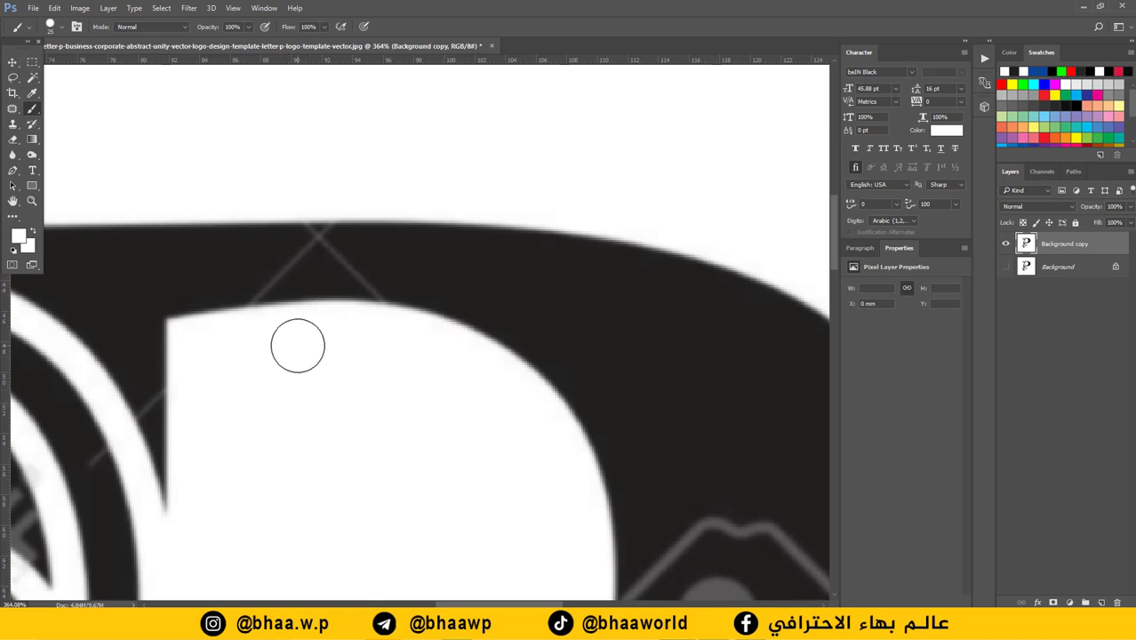
# Show the whole letter P and collapse the Character and Properties group to widen the canvas
pyautogui.press('super')
pyautogui.press('super')
pyautogui.scroll(-5, 320, 325)
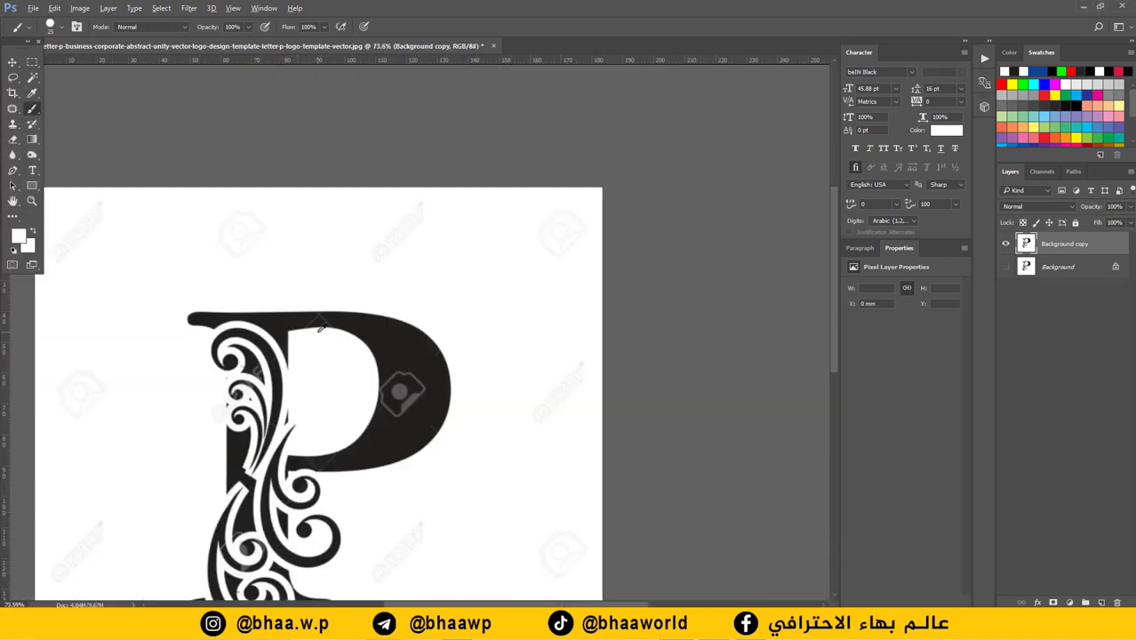
pyautogui.scroll(-3, 319, 363)
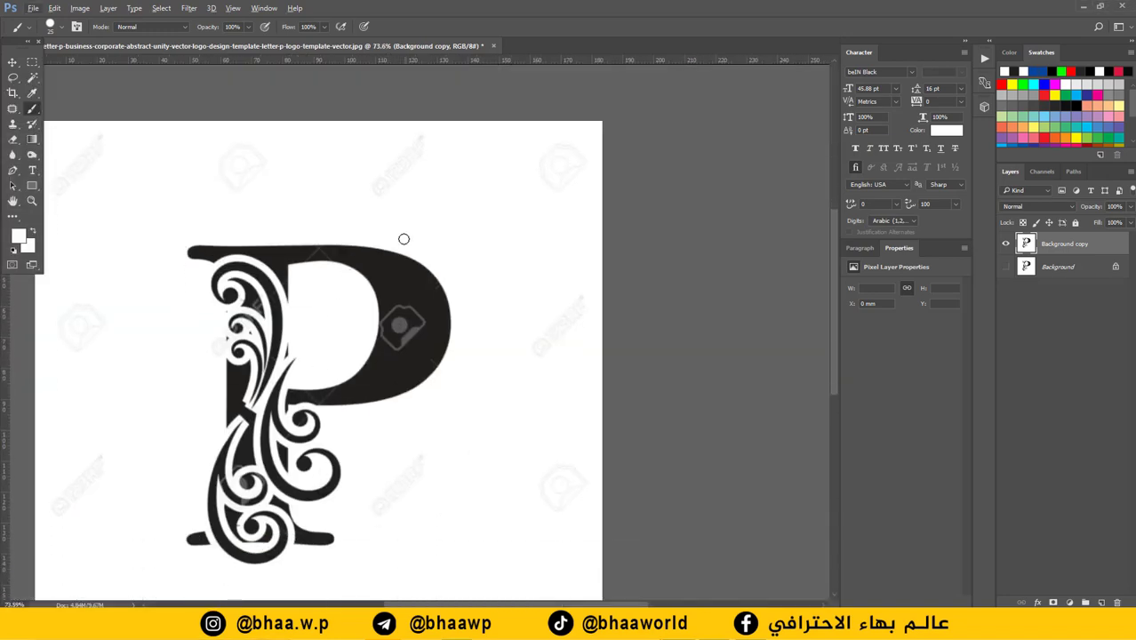
pyautogui.scroll(2, 332, 338)
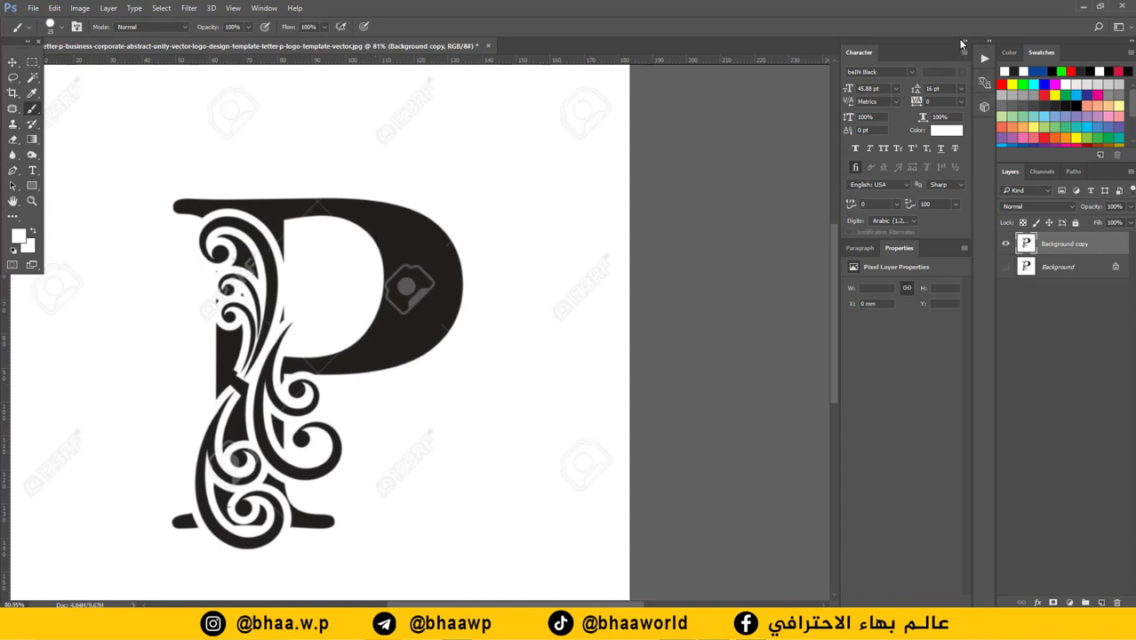
pyautogui.click(964, 41)
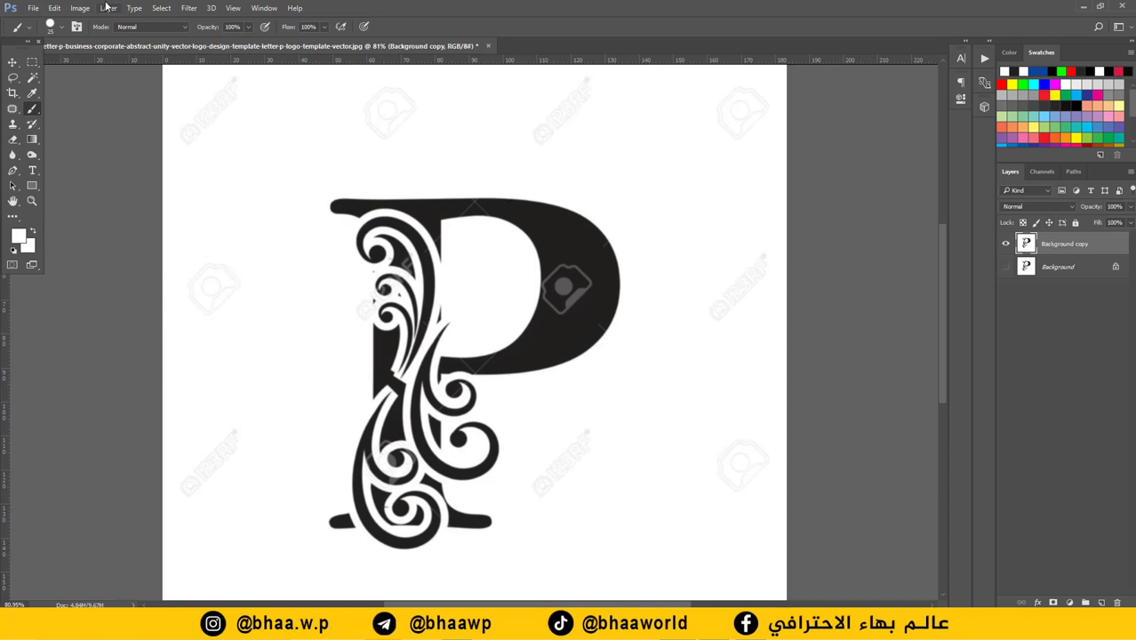
# Apply a Levels adjustment to the Background copy layer with input levels of 90 for black, 0.62 for midtones and 219 for white
pyautogui.click(79, 8)
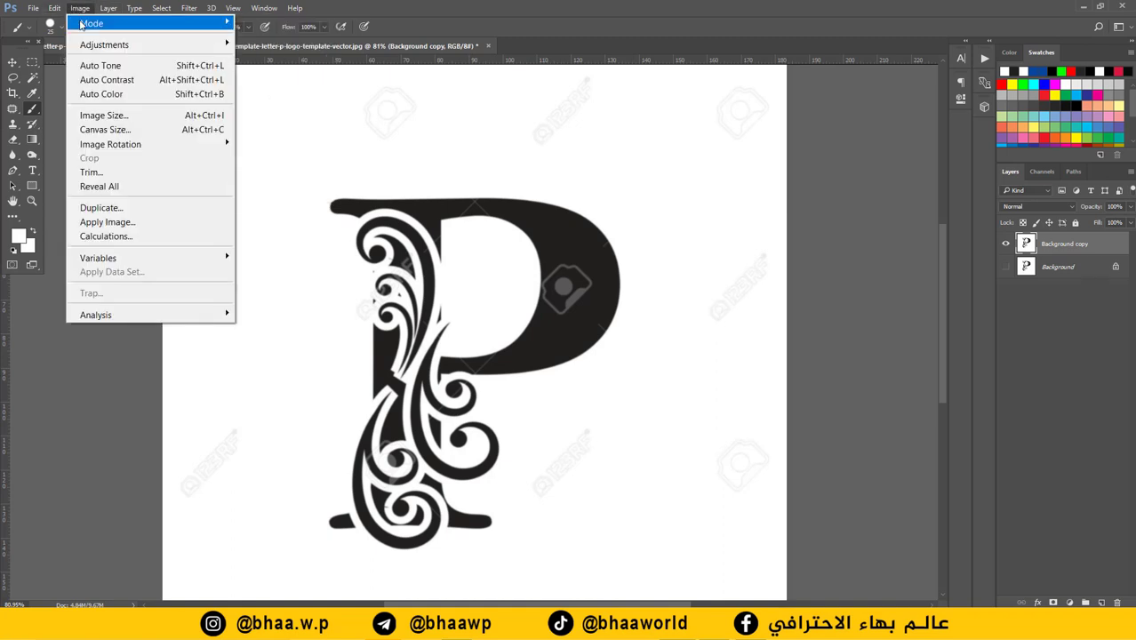
pyautogui.moveTo(104, 49)
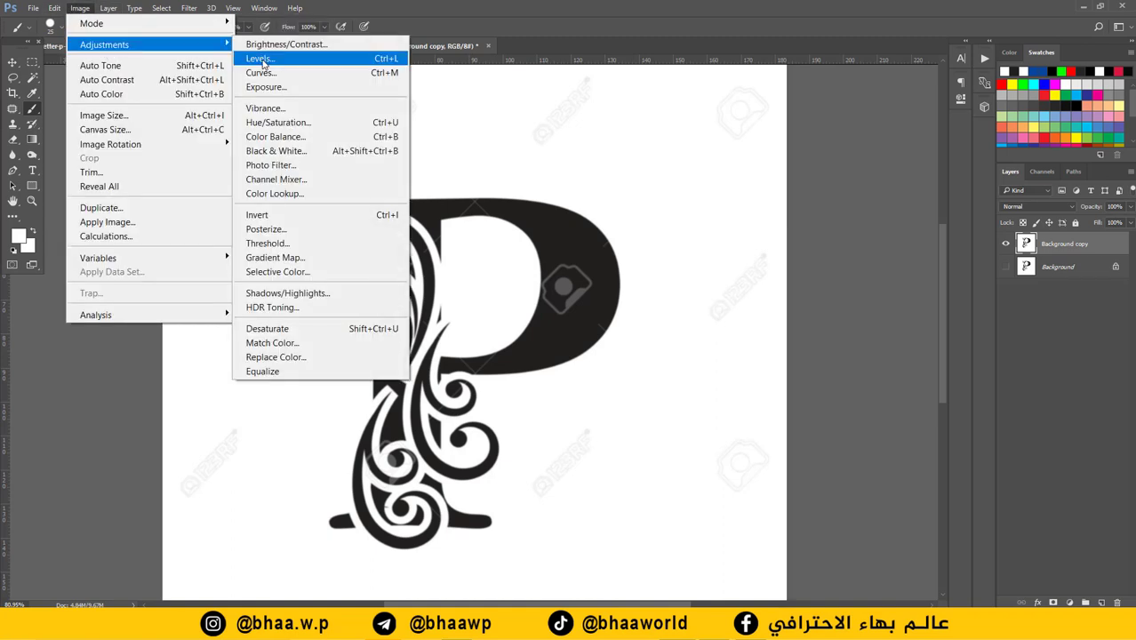
pyautogui.click(260, 59)
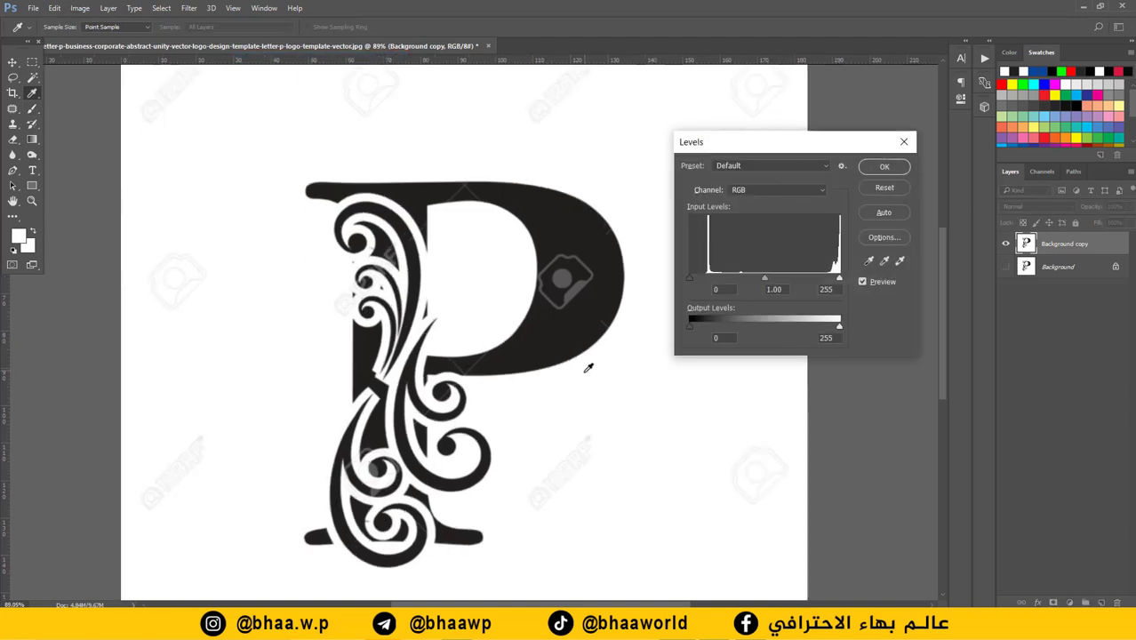
pyautogui.scroll(1, 574, 360)
pyautogui.scroll(1, 551, 382)
pyautogui.scroll(2, 528, 409)
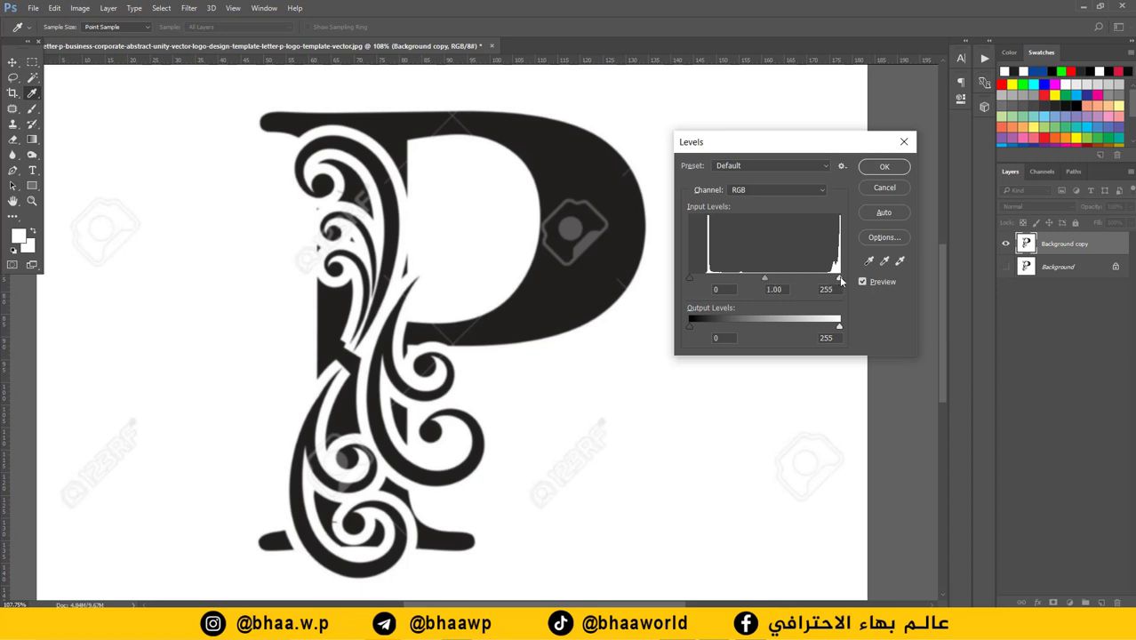
pyautogui.moveTo(840, 280); pyautogui.dragTo(823, 280)
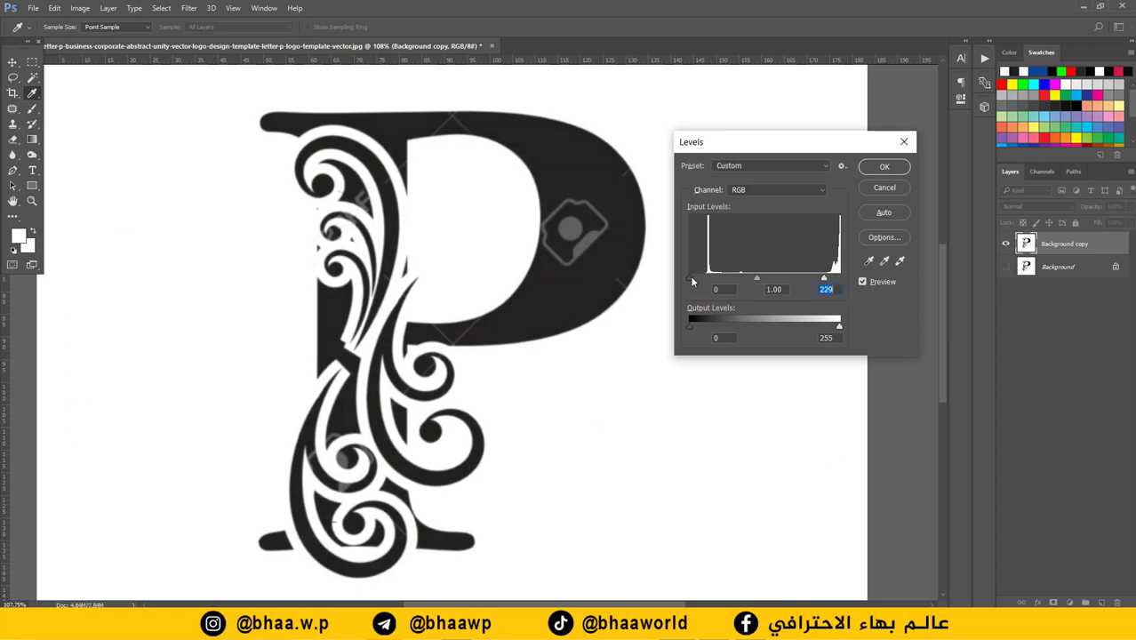
pyautogui.moveTo(691, 279); pyautogui.dragTo(739, 277)
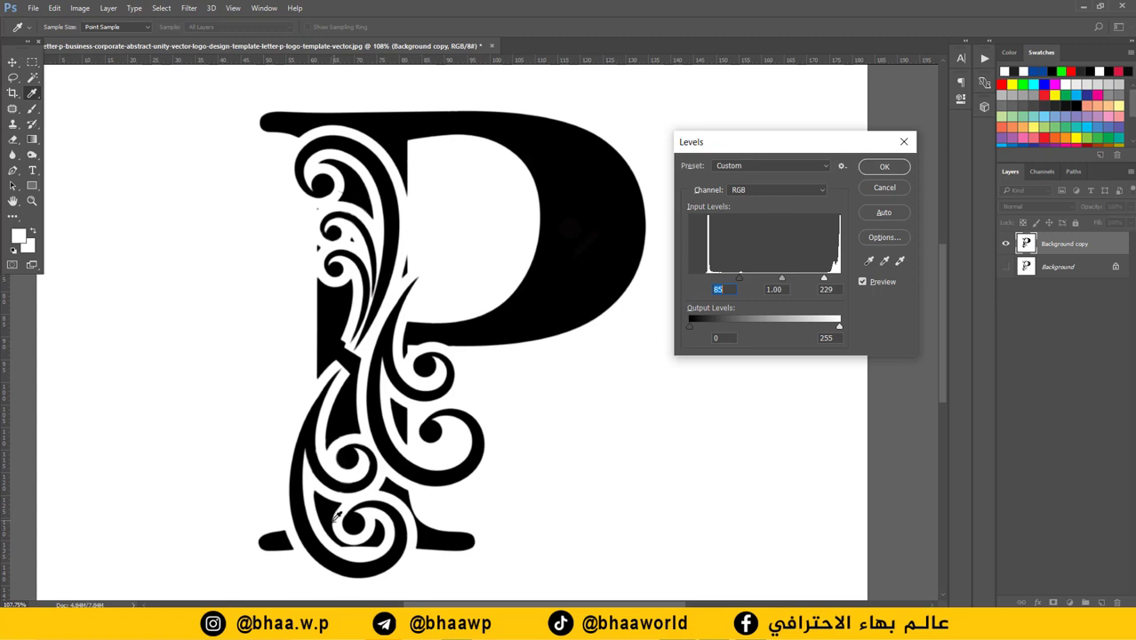
pyautogui.moveTo(781, 278); pyautogui.dragTo(818, 281)
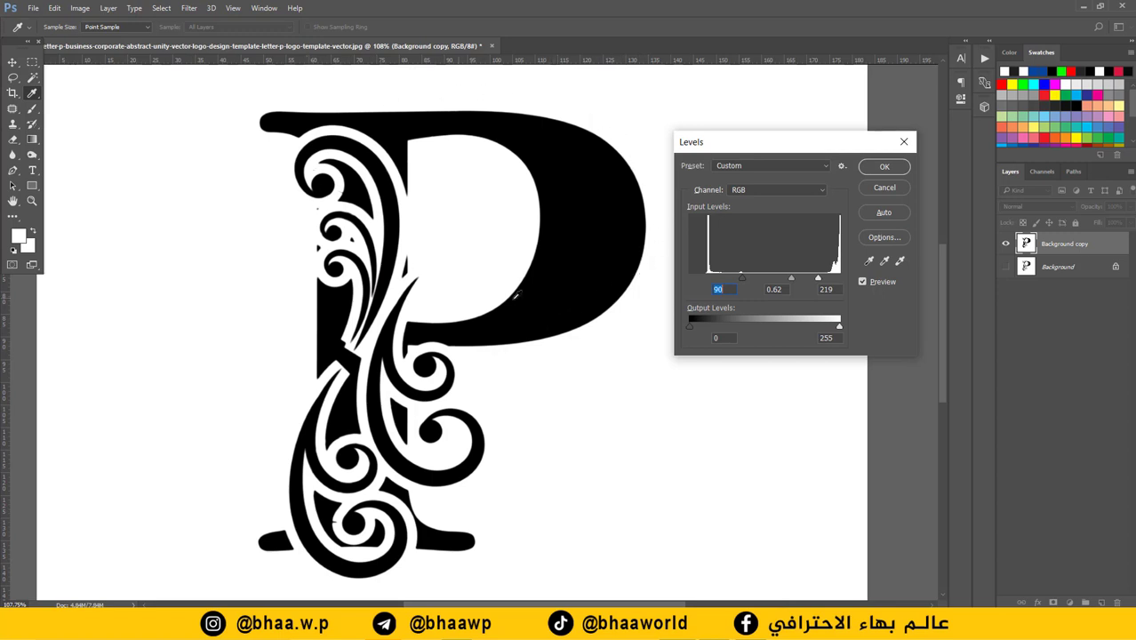
pyautogui.click(885, 167)
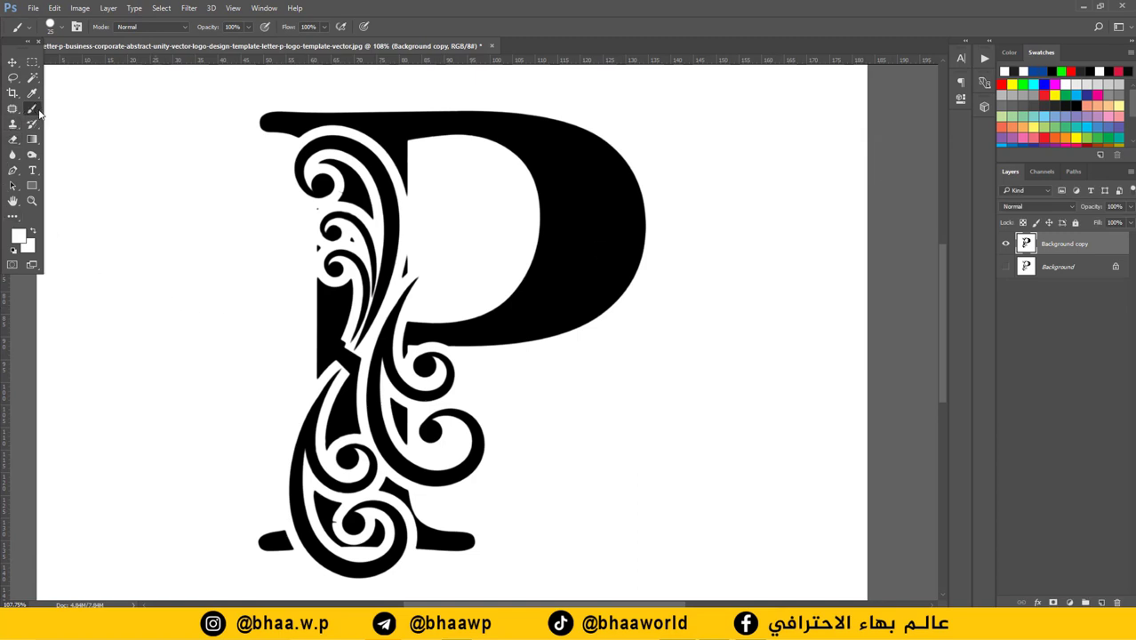
# Paint the stray black specks beside the upper curls white with a 25 px brush at 100% hardness
pyautogui.rightClick(442, 197)
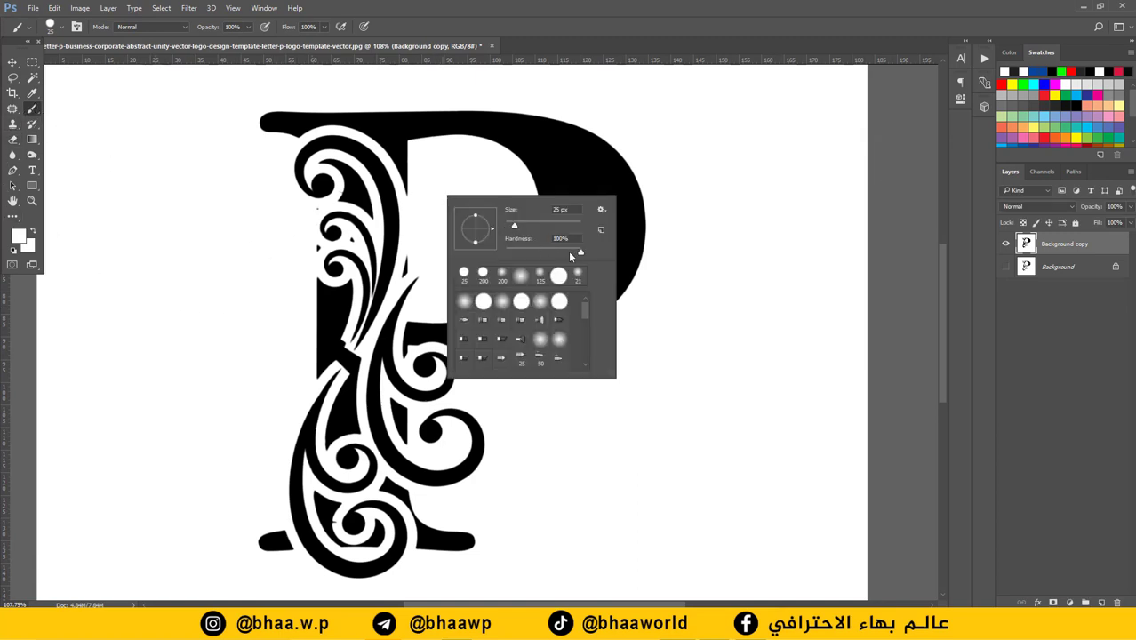
pyautogui.click(582, 256)
pyautogui.click(601, 30)
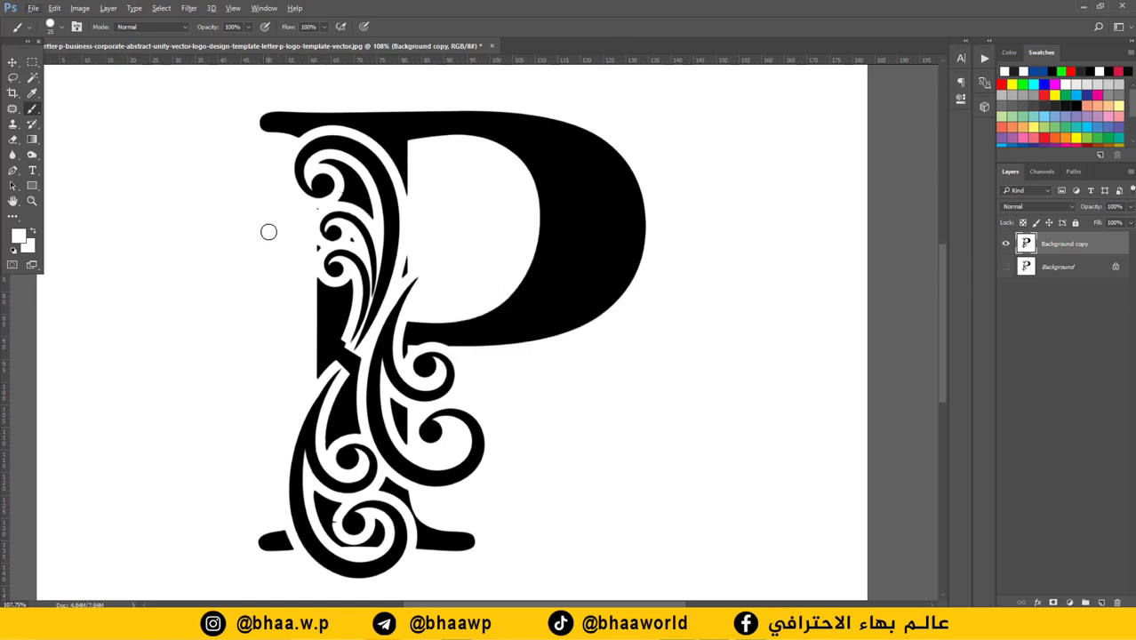
pyautogui.scroll(1, 437, 403)
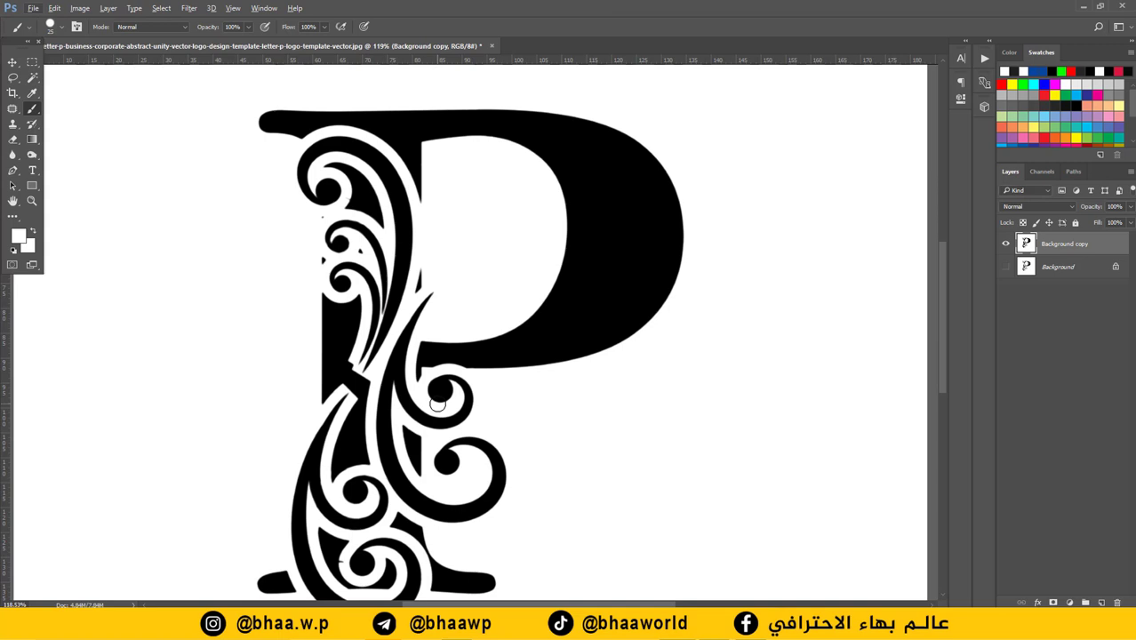
pyautogui.scroll(1, 163, 224)
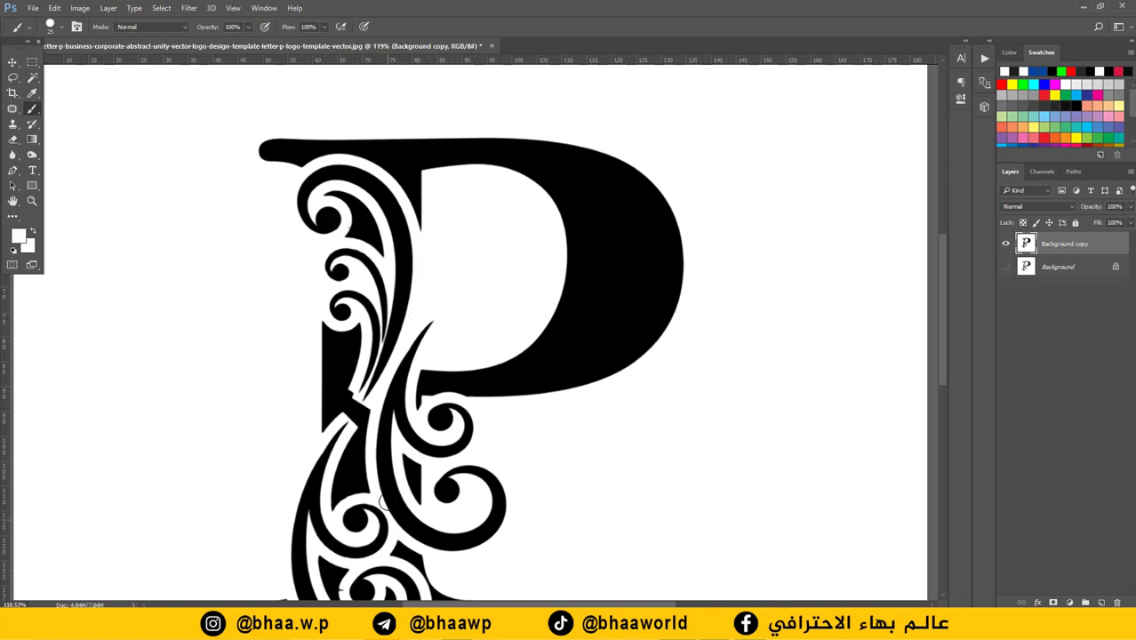
# Shrink the brush and paint out the small leftover watermark nibs on the ornamental curls in white
pyautogui.scroll(-1, 377, 481)
pyautogui.scroll(-2, 365, 553)
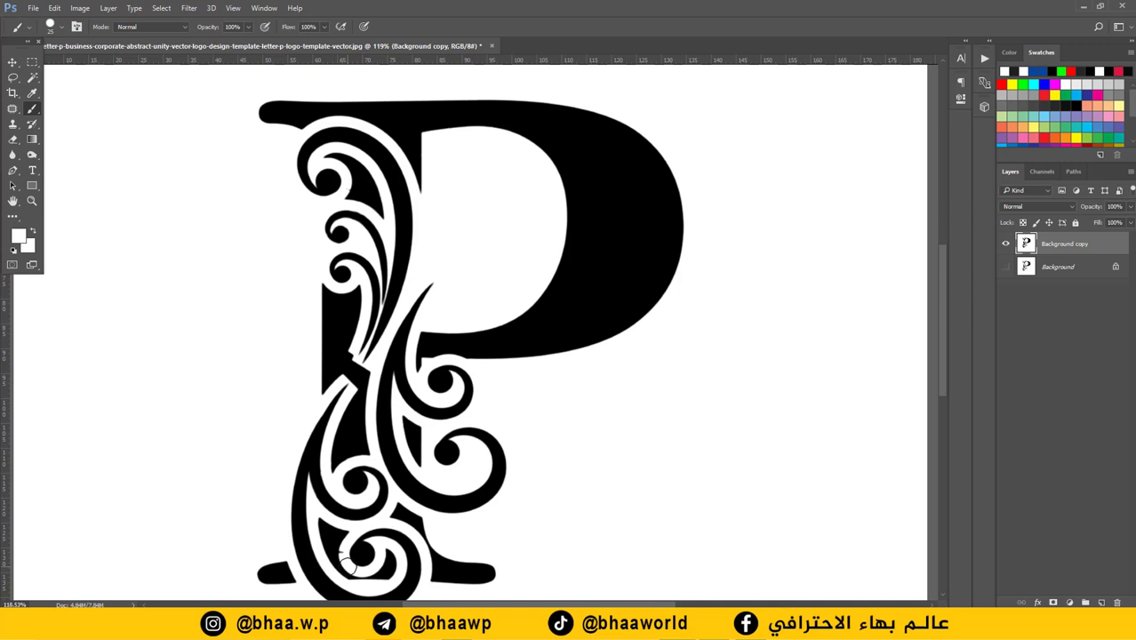
pyautogui.hotkey('ctrl', '+')
pyautogui.hotkey('ctrl', '+')
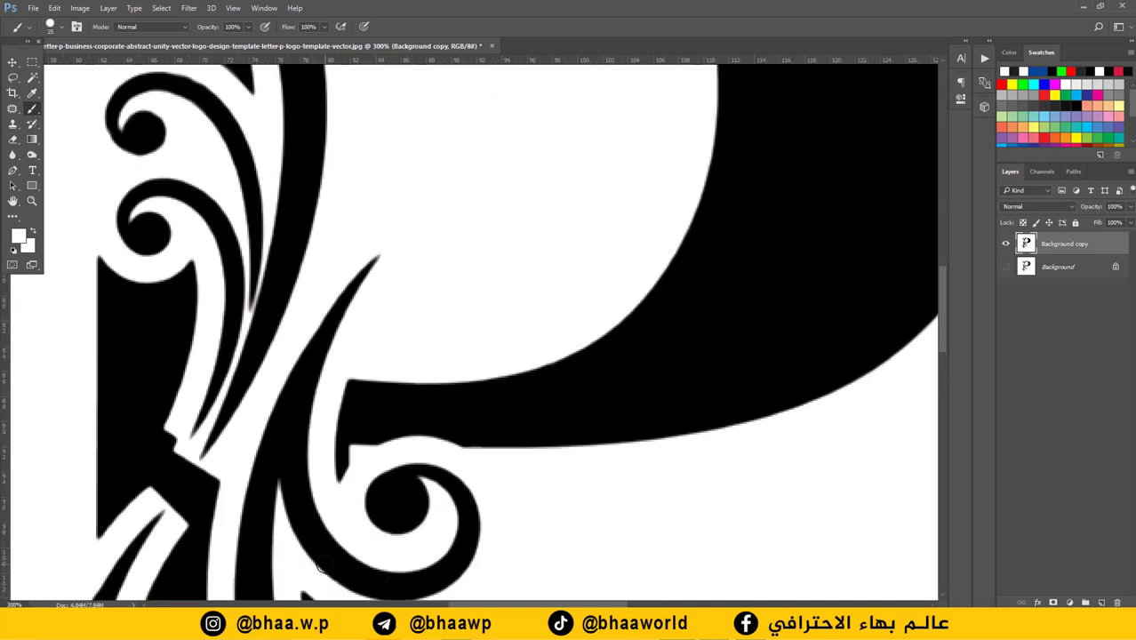
pyautogui.moveTo(158, 172); pyautogui.dragTo(265, 442)
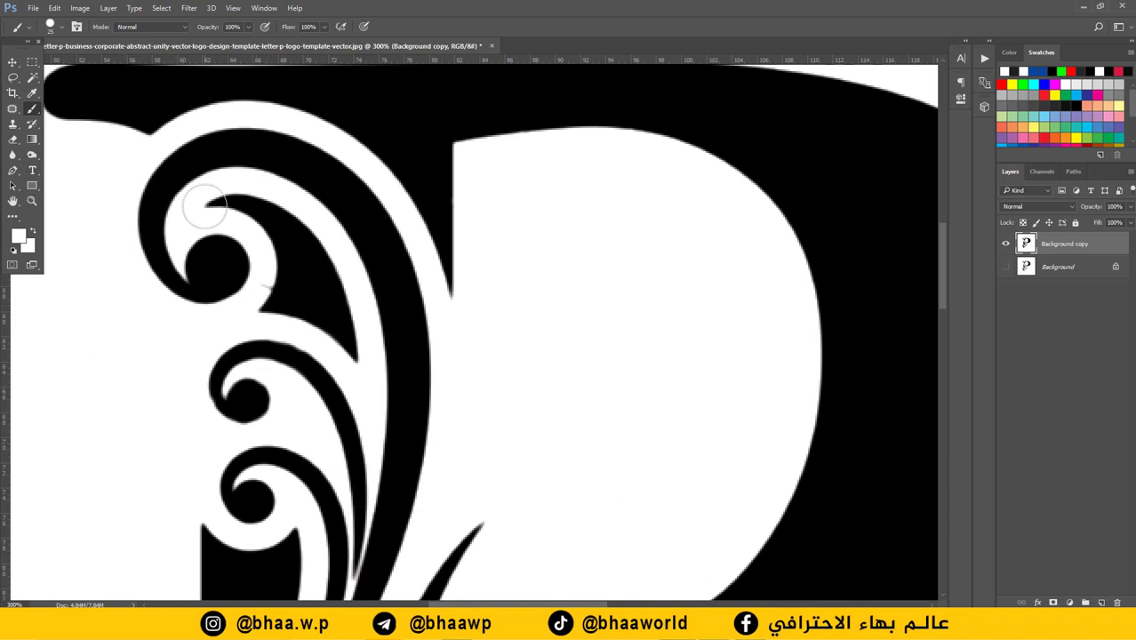
pyautogui.press('[')
pyautogui.press('[')
pyautogui.press('[')
pyautogui.moveTo(943, 272); pyautogui.dragTo(944, 409)
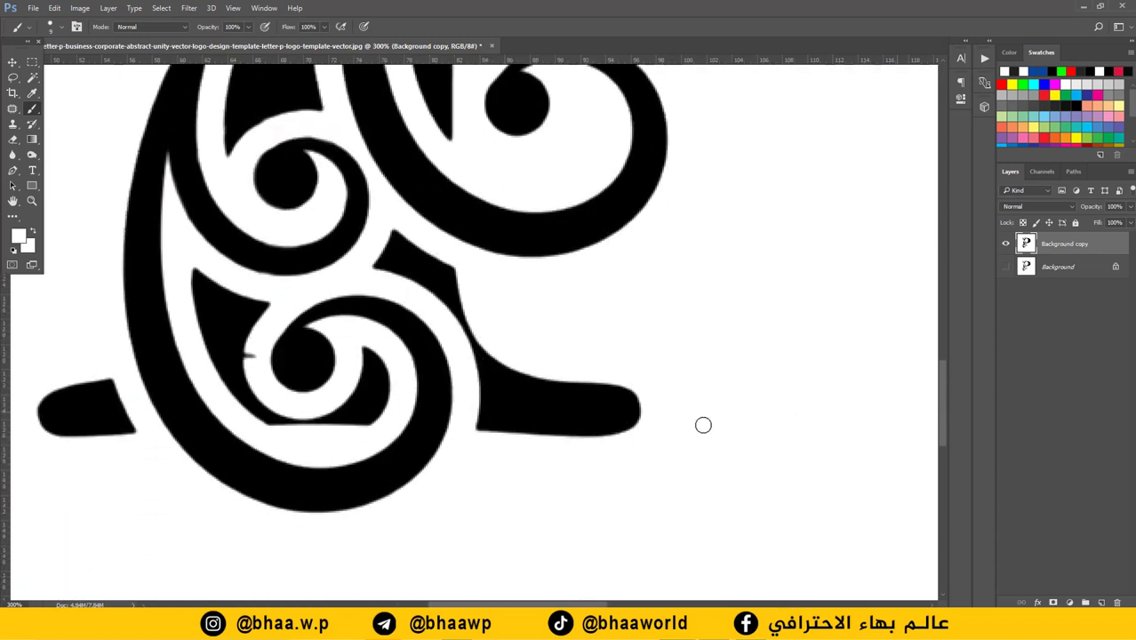
pyautogui.click(253, 354)
pyautogui.hotkey('ctrl', '-')
pyautogui.hotkey('ctrl', '-')
pyautogui.hotkey('ctrl', '-')
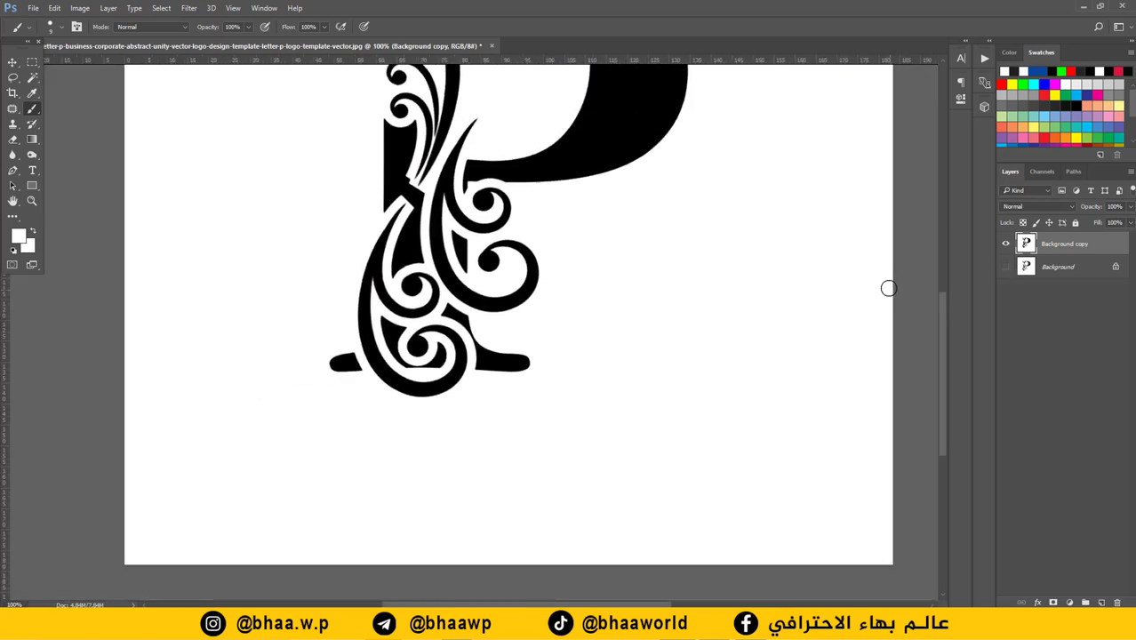
# Select the white areas with Color Range at a fuzziness of 0, and invert the selection to the black letter P
pyautogui.click(163, 9)
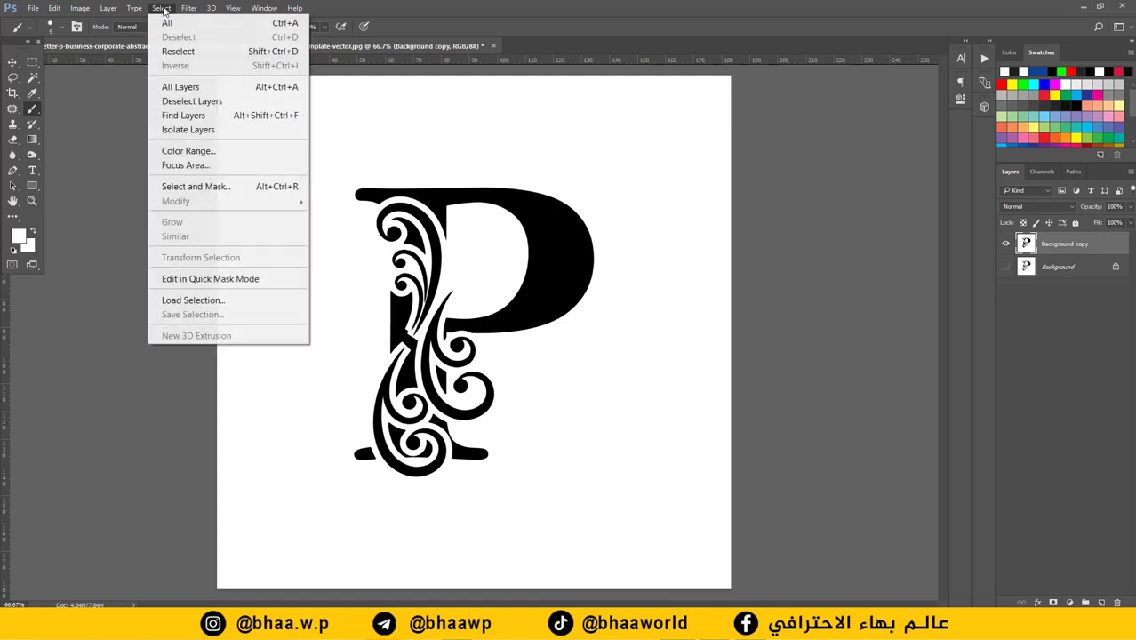
pyautogui.click(189, 157)
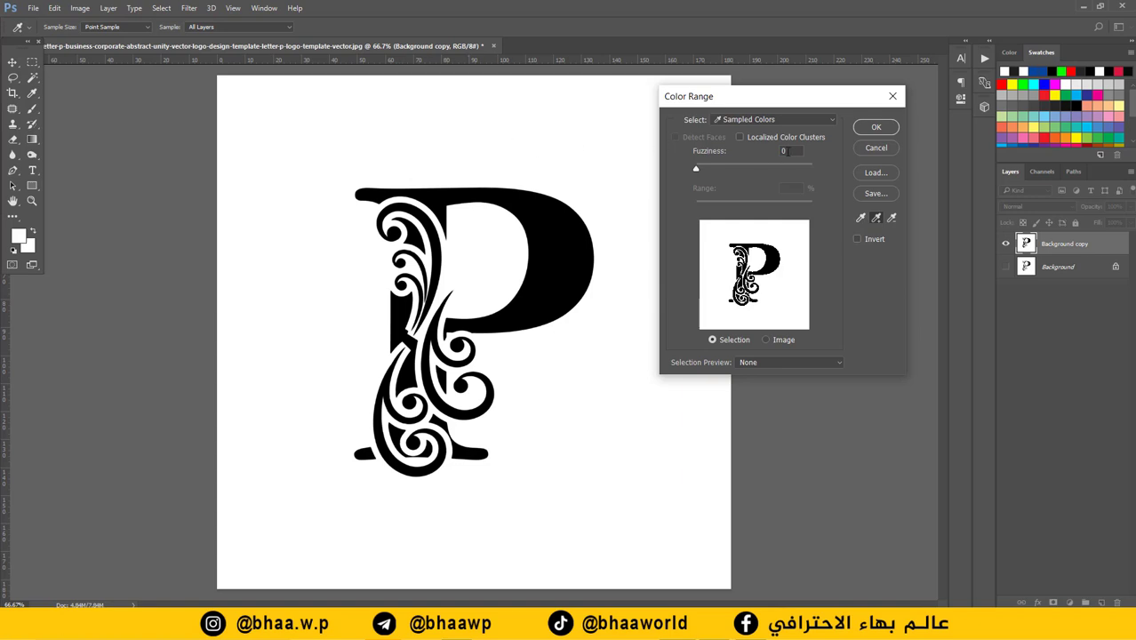
pyautogui.click(876, 132)
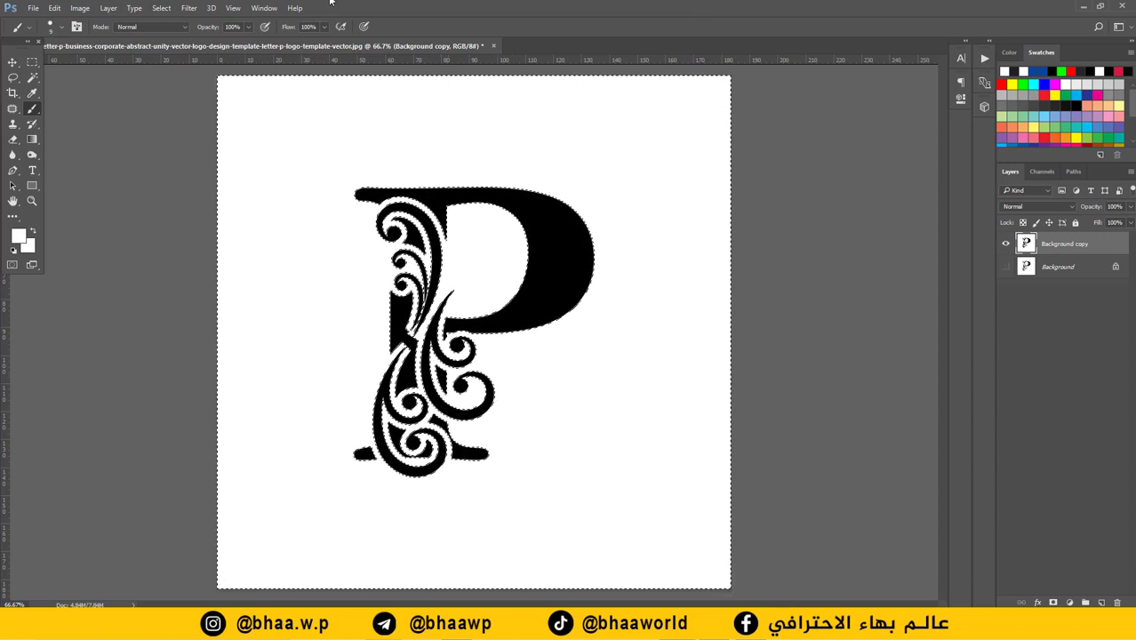
pyautogui.click(161, 10)
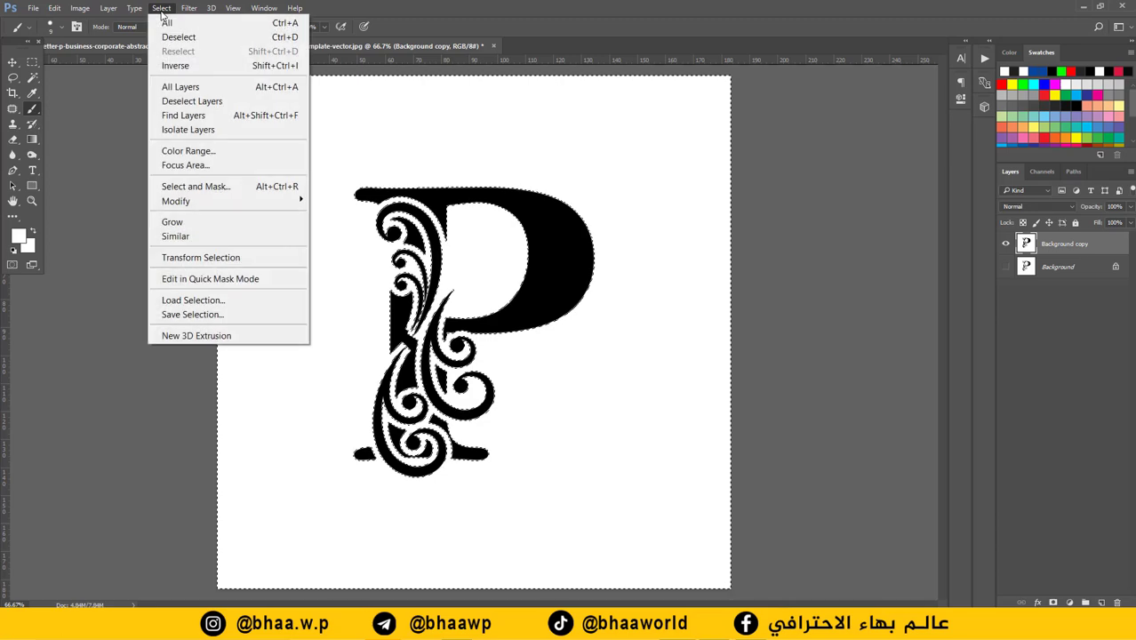
pyautogui.click(170, 66)
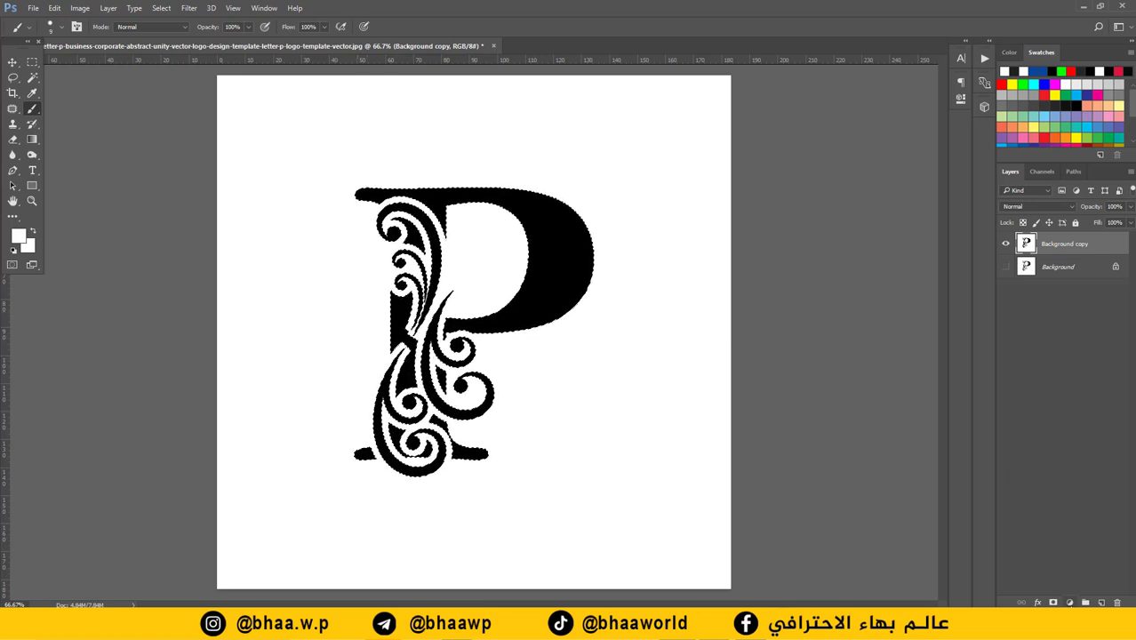
# Add a Solid Color fill layer from the letter P selection in bright red, f9122d
pyautogui.click(1054, 603)
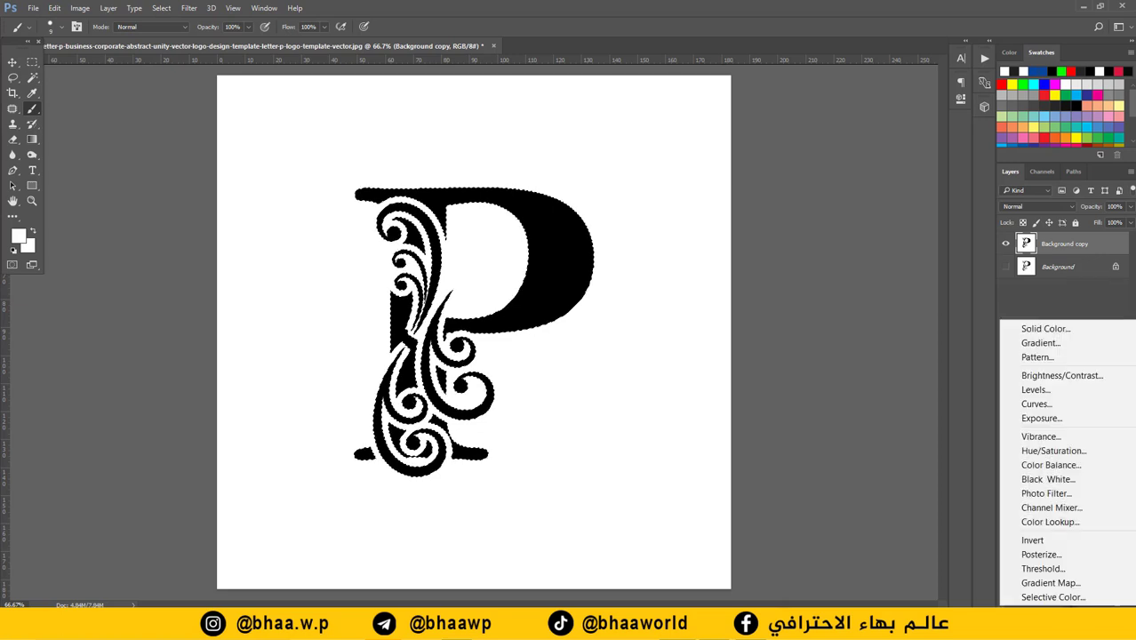
pyautogui.click(1050, 331)
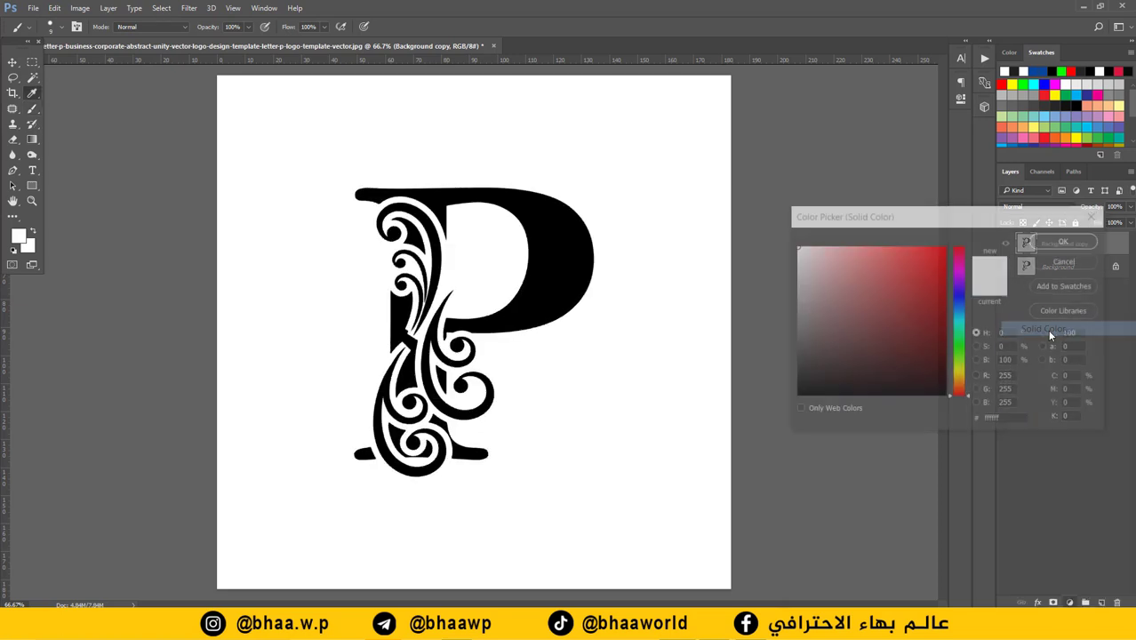
pyautogui.moveTo(907, 255); pyautogui.dragTo(963, 224)
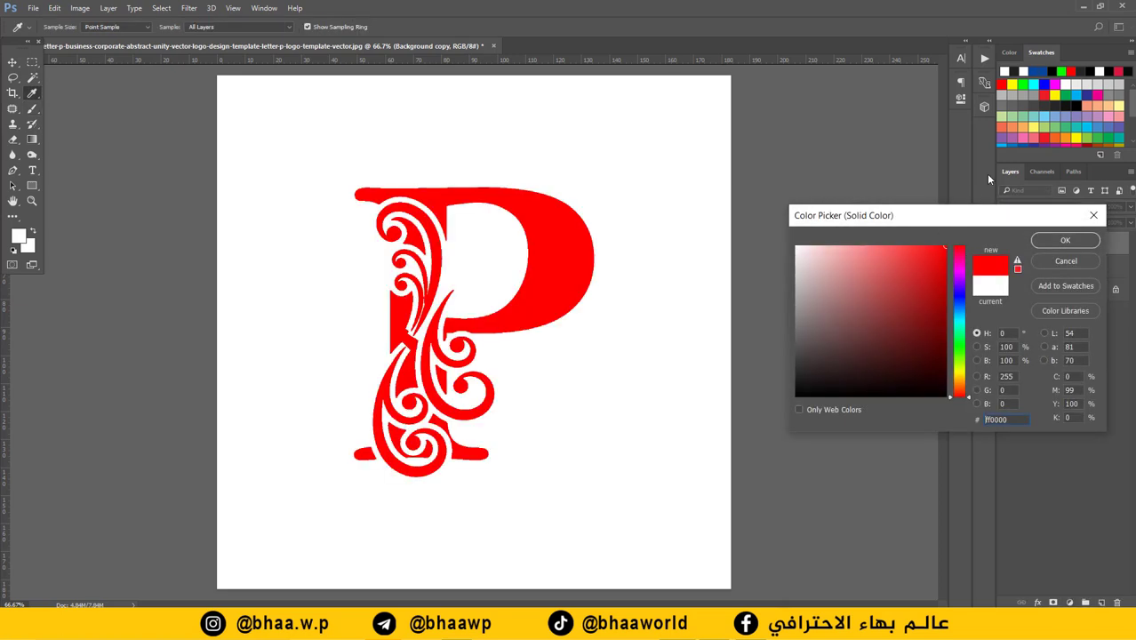
pyautogui.click(1057, 137)
pyautogui.click(1036, 135)
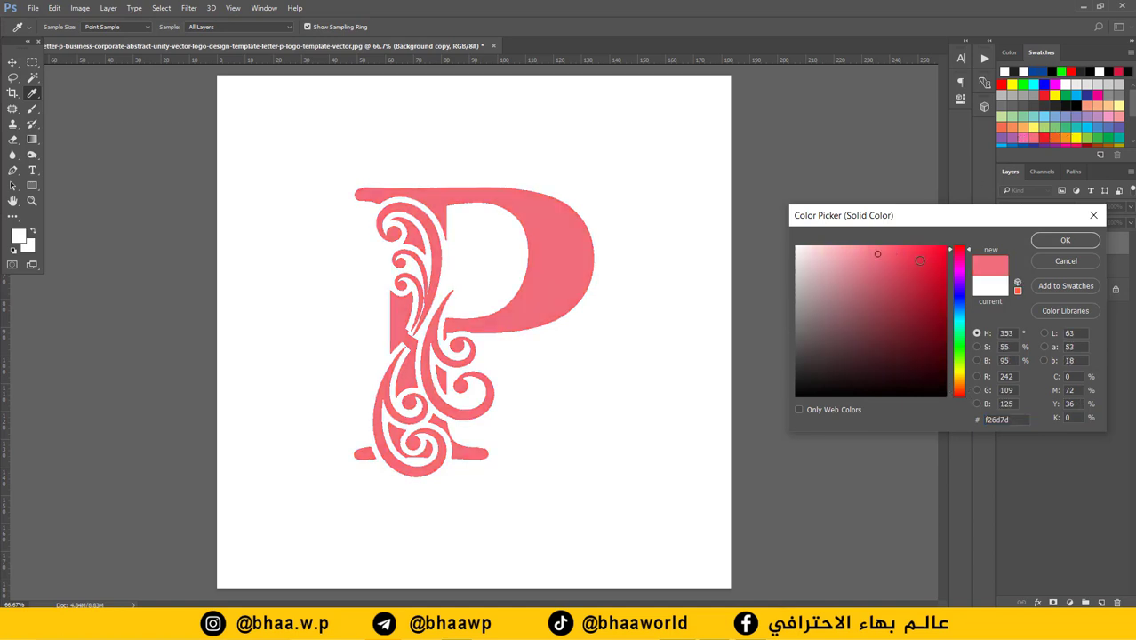
pyautogui.click(935, 249)
pyautogui.click(1065, 240)
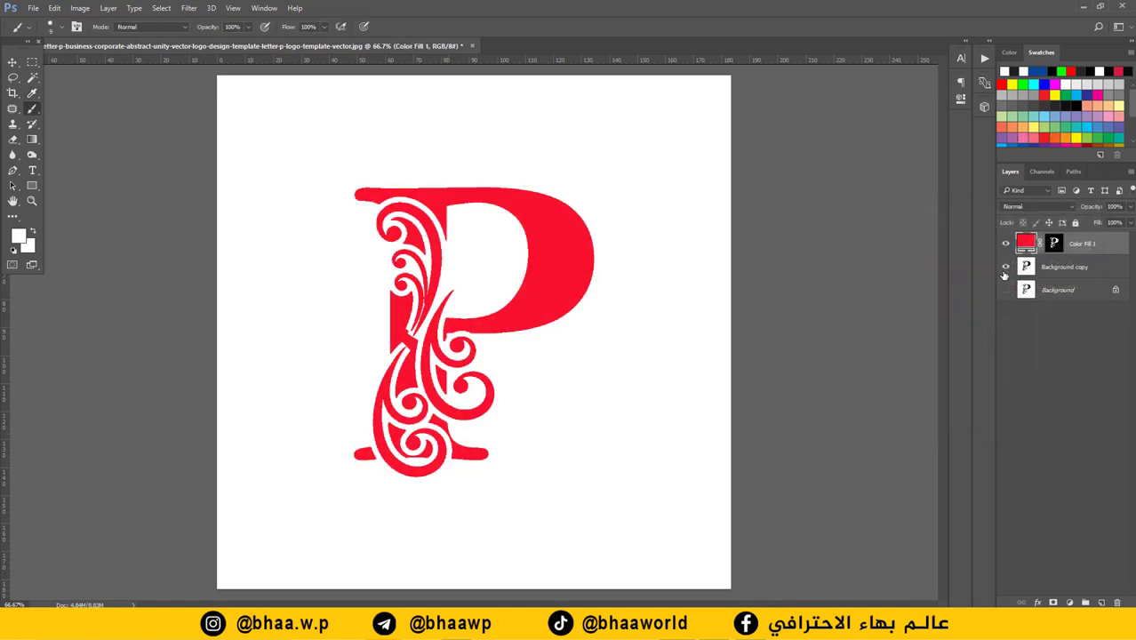
# Hide the Background copy layer and inspect the red letter P on the transparent canvas
pyautogui.click(1006, 268)
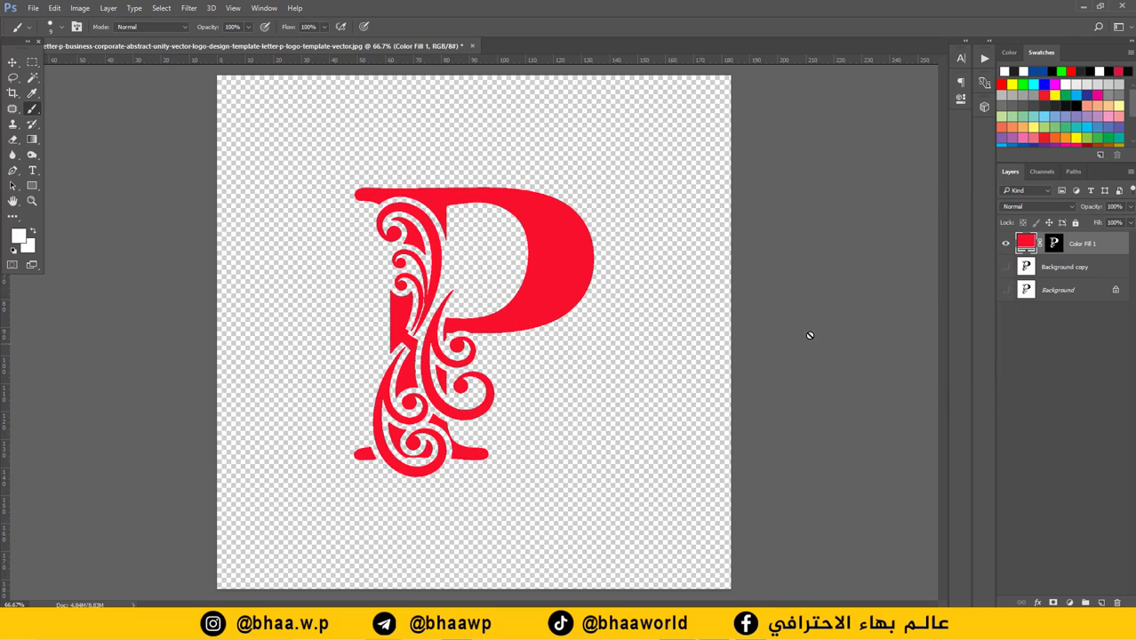
pyautogui.click(13, 63)
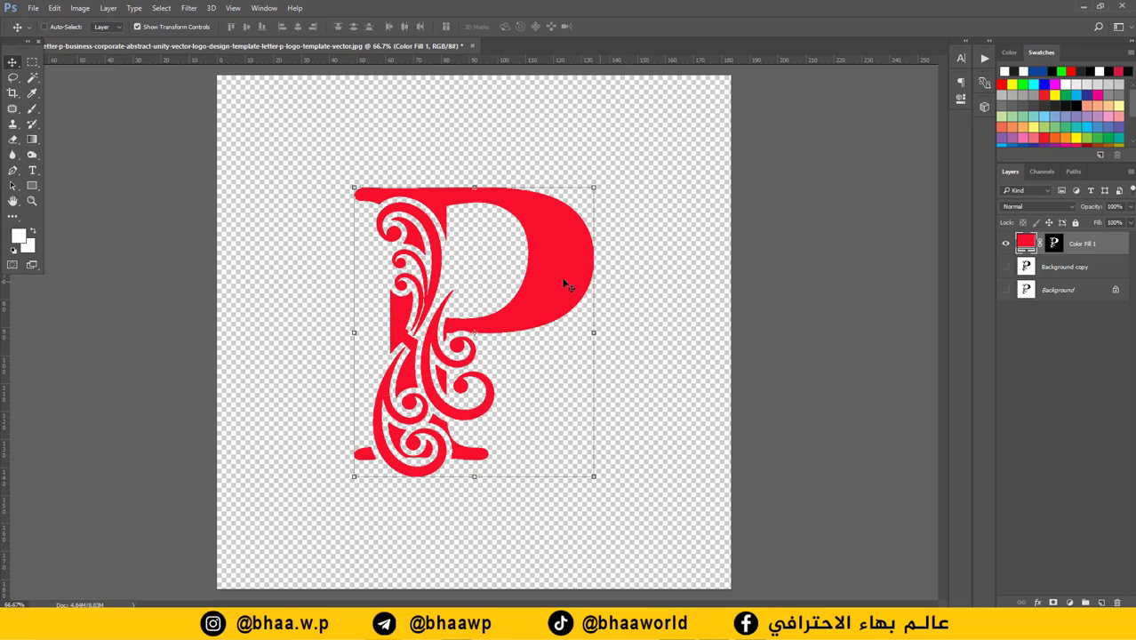
pyautogui.scroll(3, 476, 280)
pyautogui.scroll(-3, 476, 285)
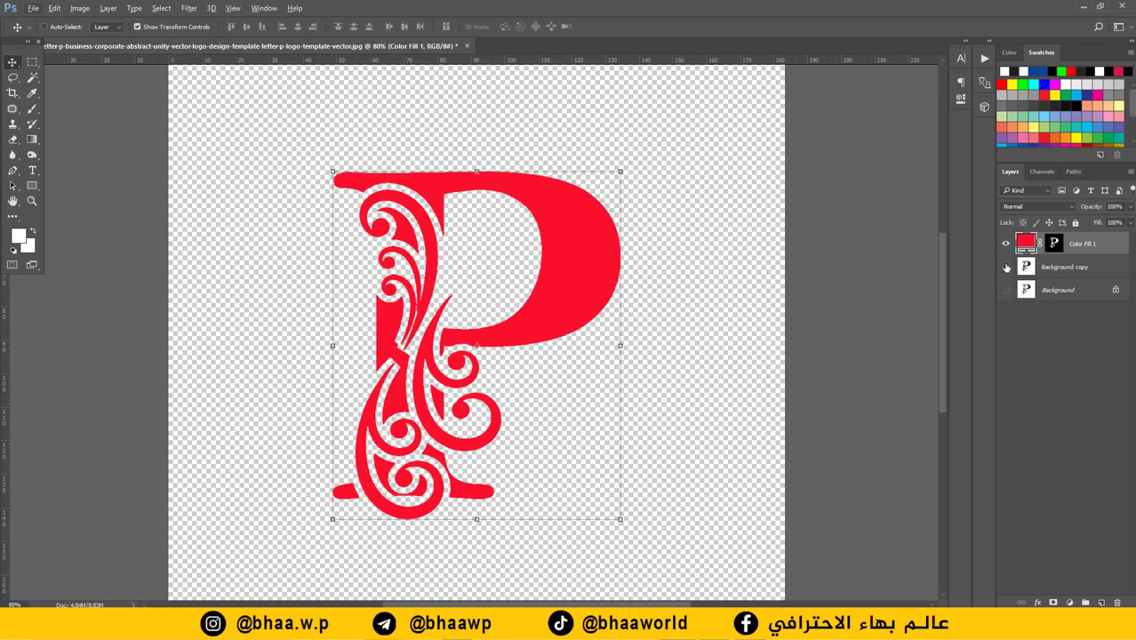
# Toggle the Background copy and Background layers to compare the watermarked original with the cleaned version, leaving both shown
pyautogui.click(1005, 267)
pyautogui.click(1006, 290)
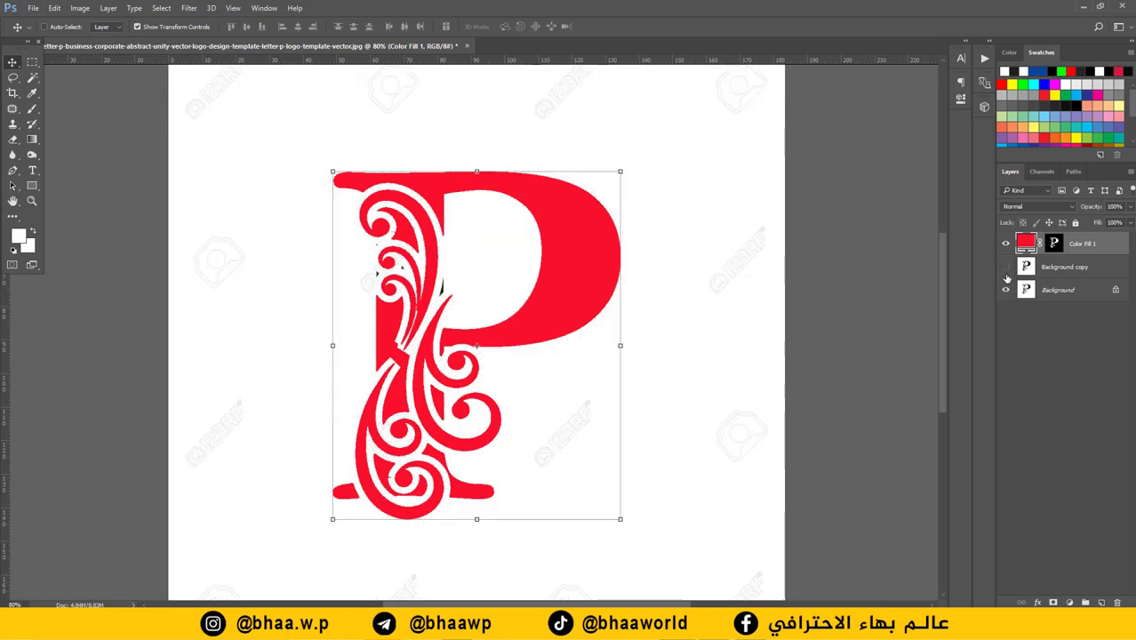
pyautogui.click(1005, 268)
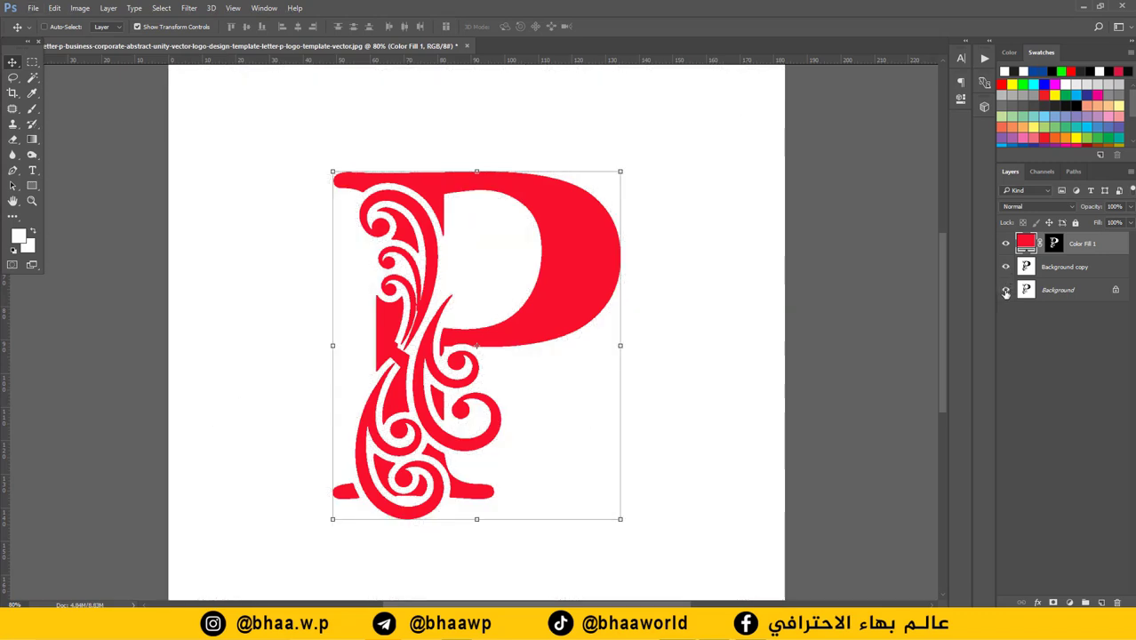
pyautogui.keyDown('alt'); pyautogui.click(1005, 291); pyautogui.keyUp('alt')
pyautogui.keyDown('alt'); pyautogui.click(1005, 291); pyautogui.keyUp('alt')
# Change the Color Fill 1 layer's color to green 3b8f45 and deselect the layer
pyautogui.doubleClick(1033, 244)
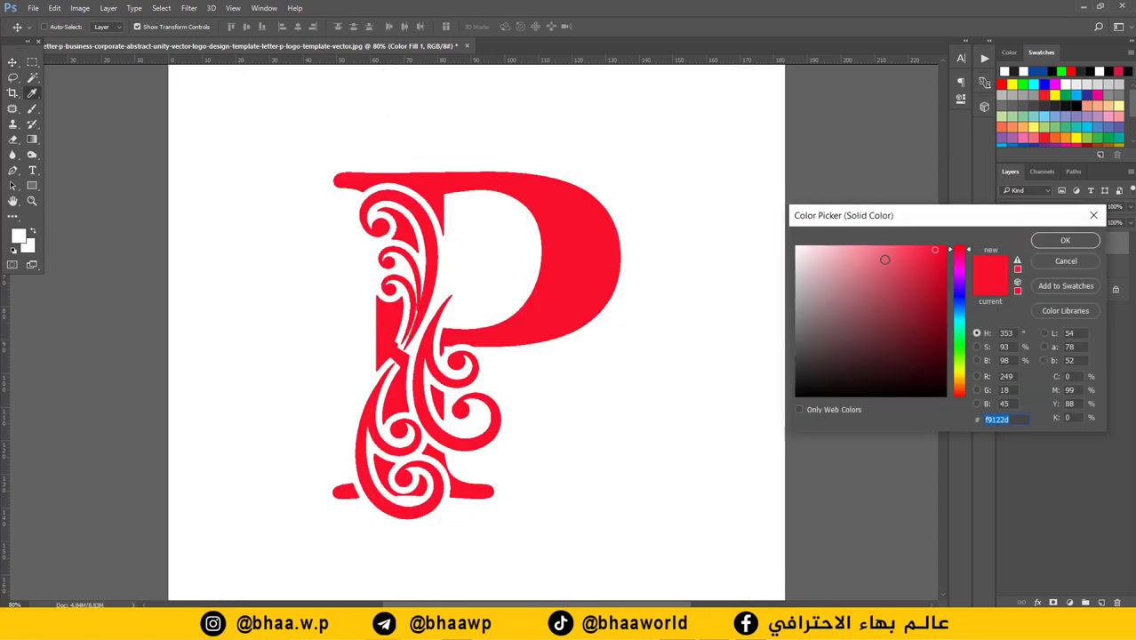
pyautogui.click(899, 300)
pyautogui.click(960, 344)
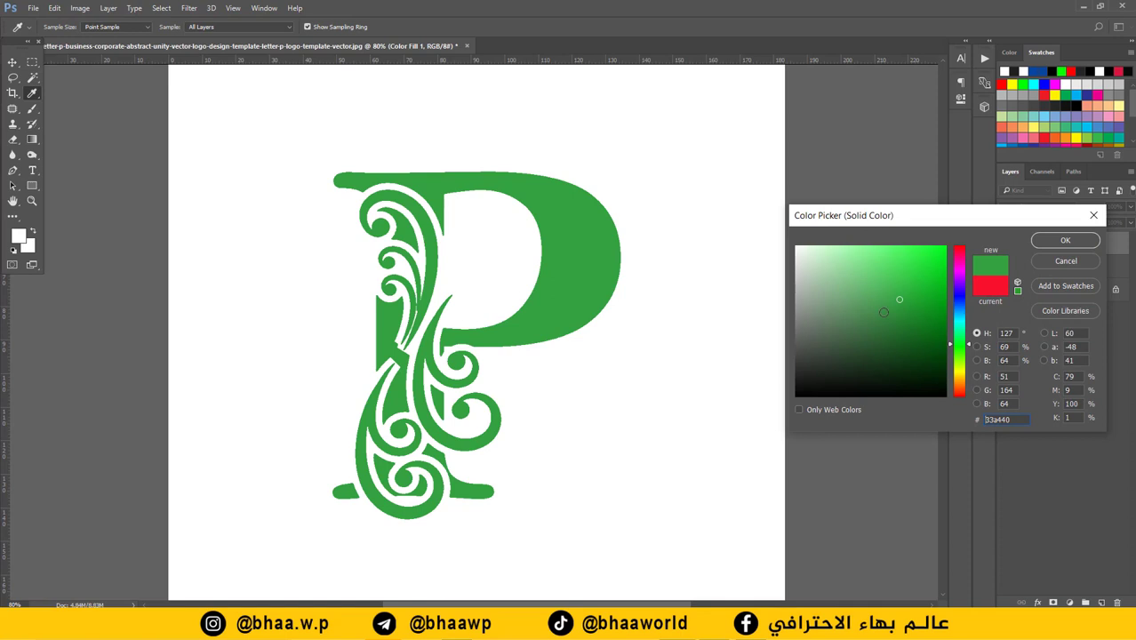
pyautogui.click(1058, 244)
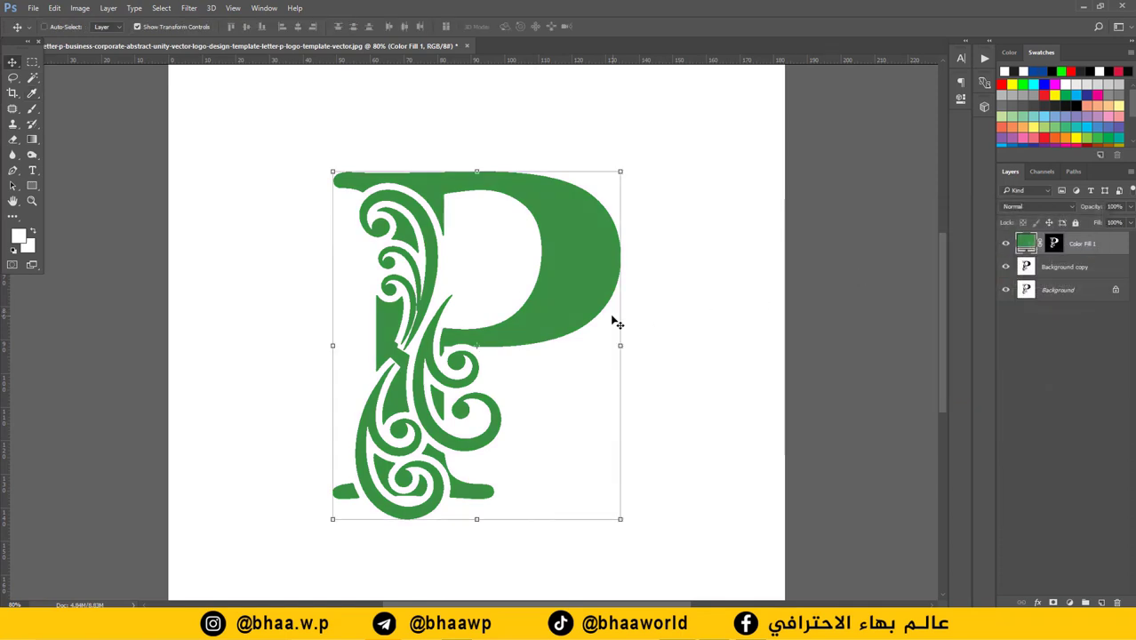
pyautogui.hotkey('ctrl', '-')
pyautogui.hotkey('ctrl', '-')
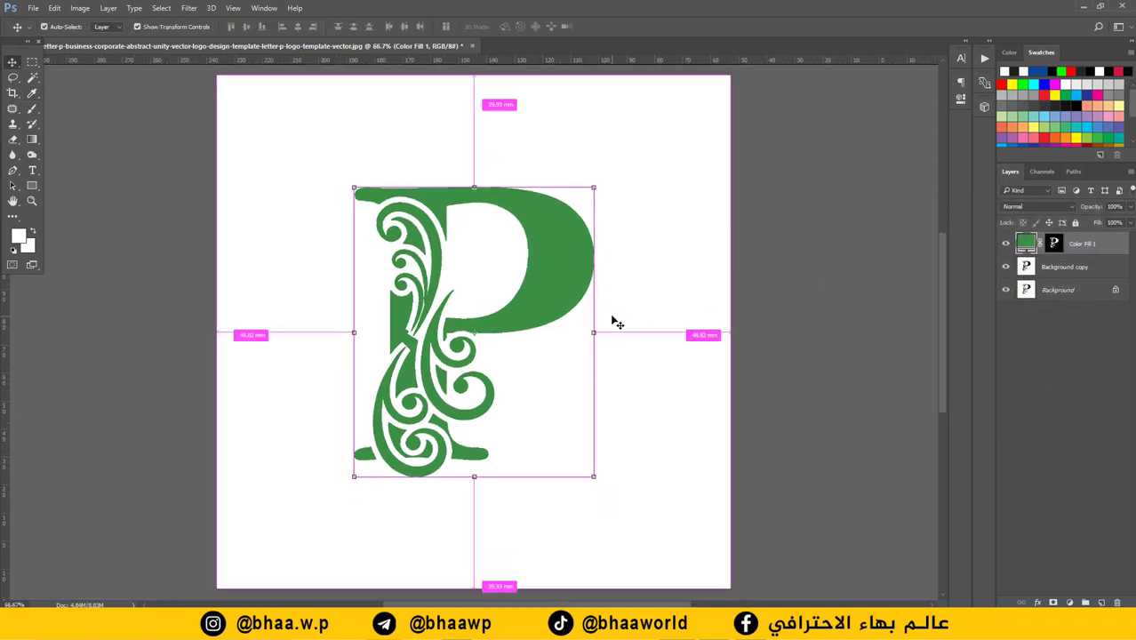
pyautogui.keyDown('ctrl'); pyautogui.click(753, 271); pyautogui.keyUp('ctrl')
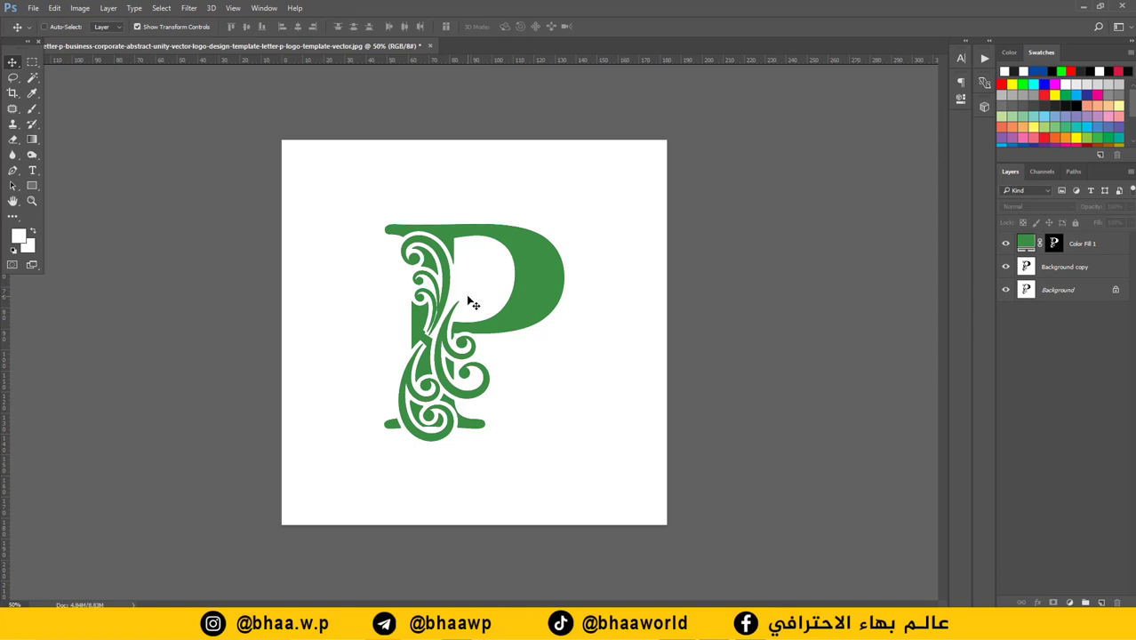
# Hide the Background copy and Background layers and move the green letter P toward the canvas's upper left
pyautogui.click(1062, 252)
pyautogui.click(1005, 267)
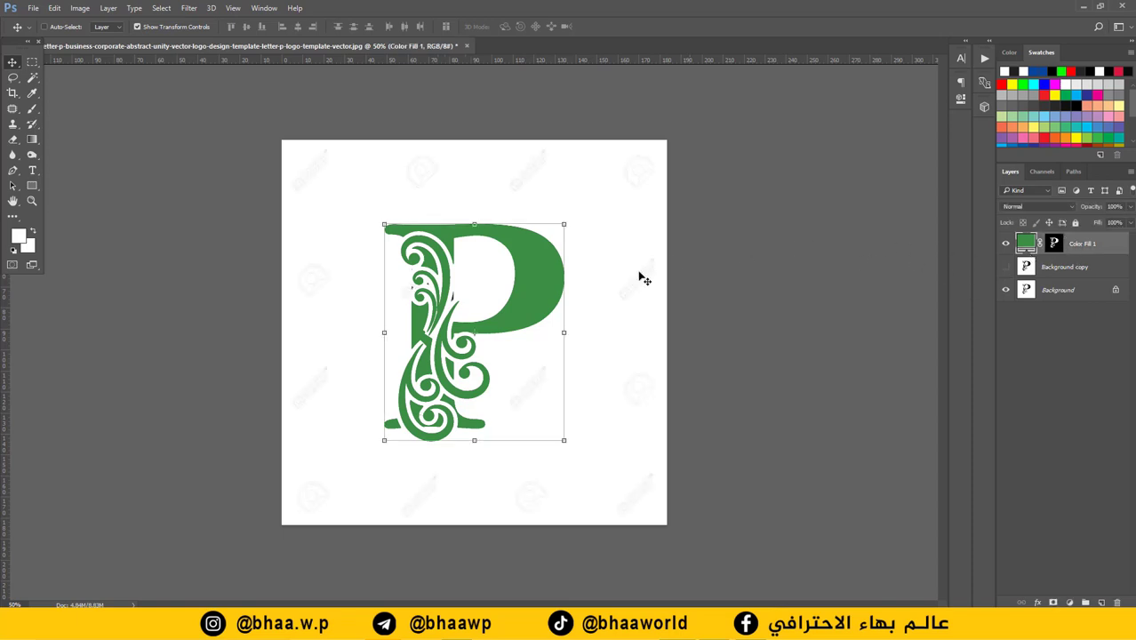
pyautogui.moveTo(546, 283); pyautogui.dragTo(523, 333)
pyautogui.click(1005, 290)
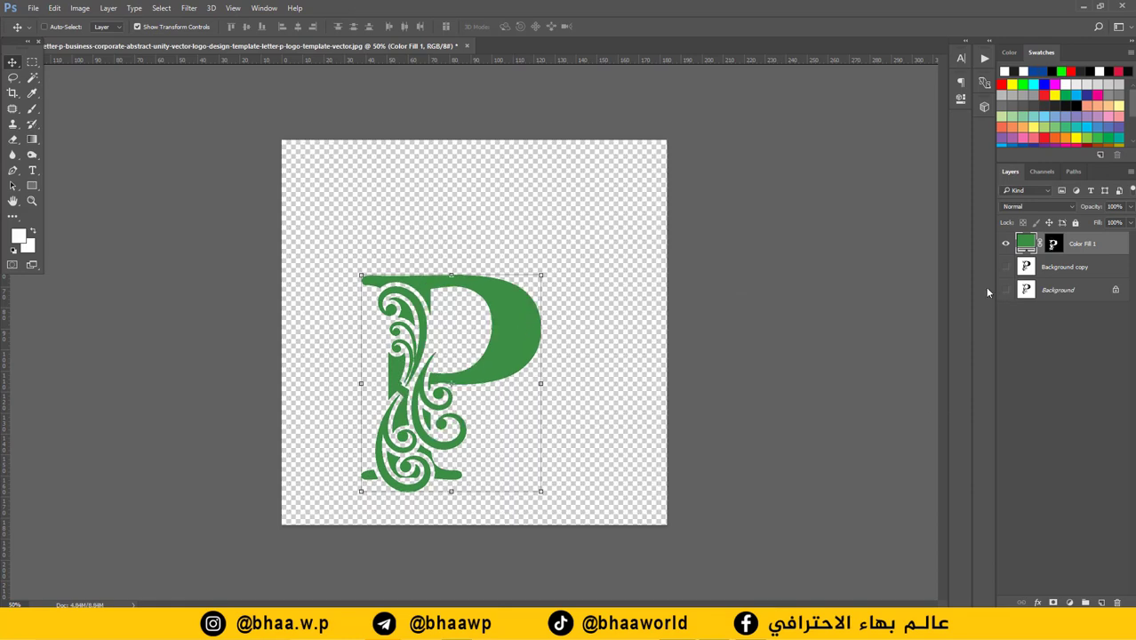
pyautogui.moveTo(475, 268); pyautogui.dragTo(479, 213)
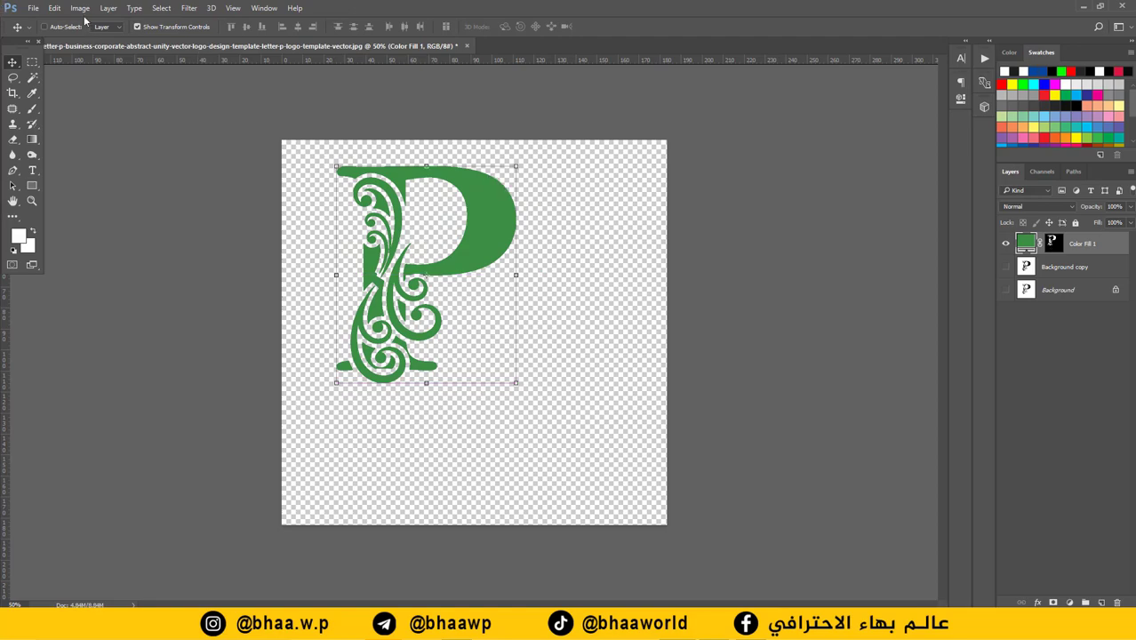
# Open the yellow DNS poster image and bring the green letter P layer into it from the logo document
pyautogui.click(34, 8)
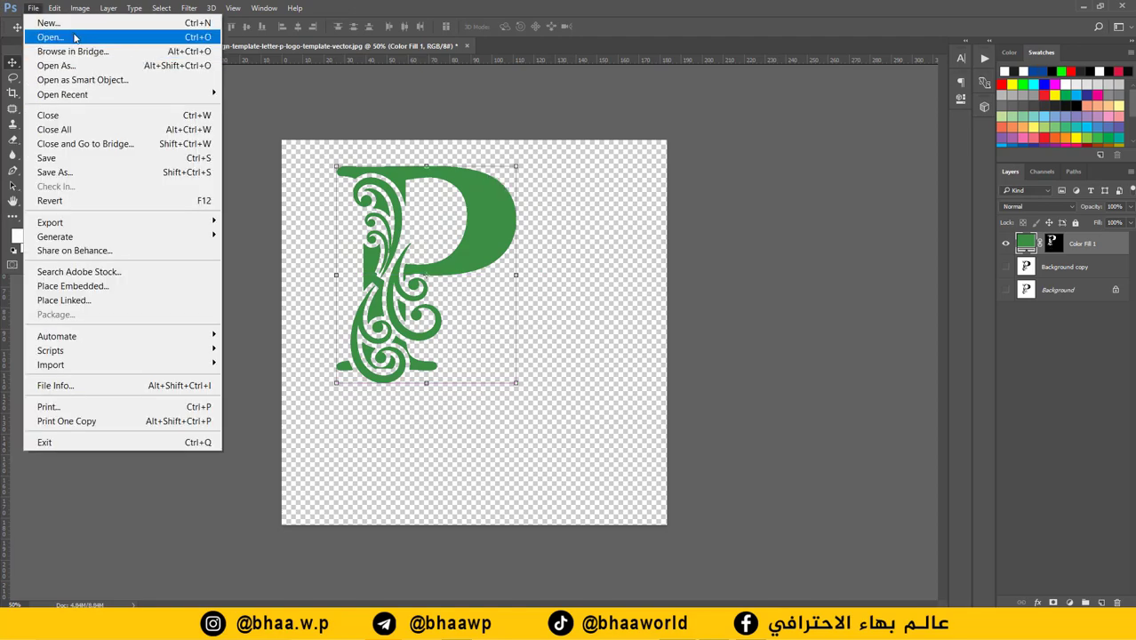
pyautogui.press('Escape')
pyautogui.hotkey('ctrl', 'o')
pyautogui.doubleClick(242, 236)
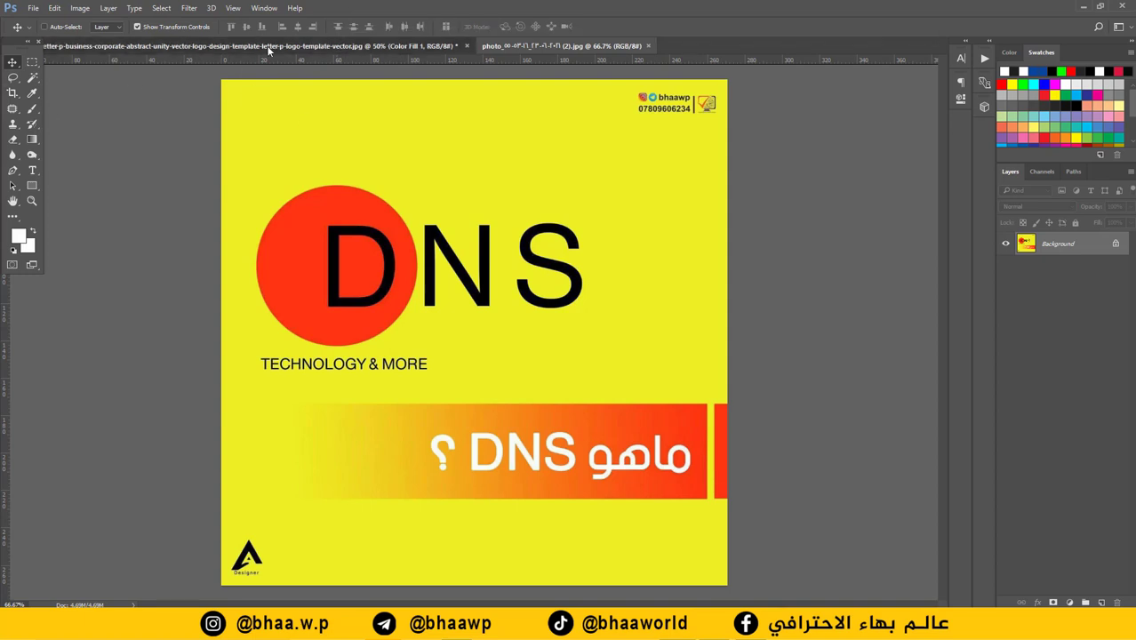
pyautogui.click(341, 46)
pyautogui.moveTo(503, 241); pyautogui.dragTo(498, 218)
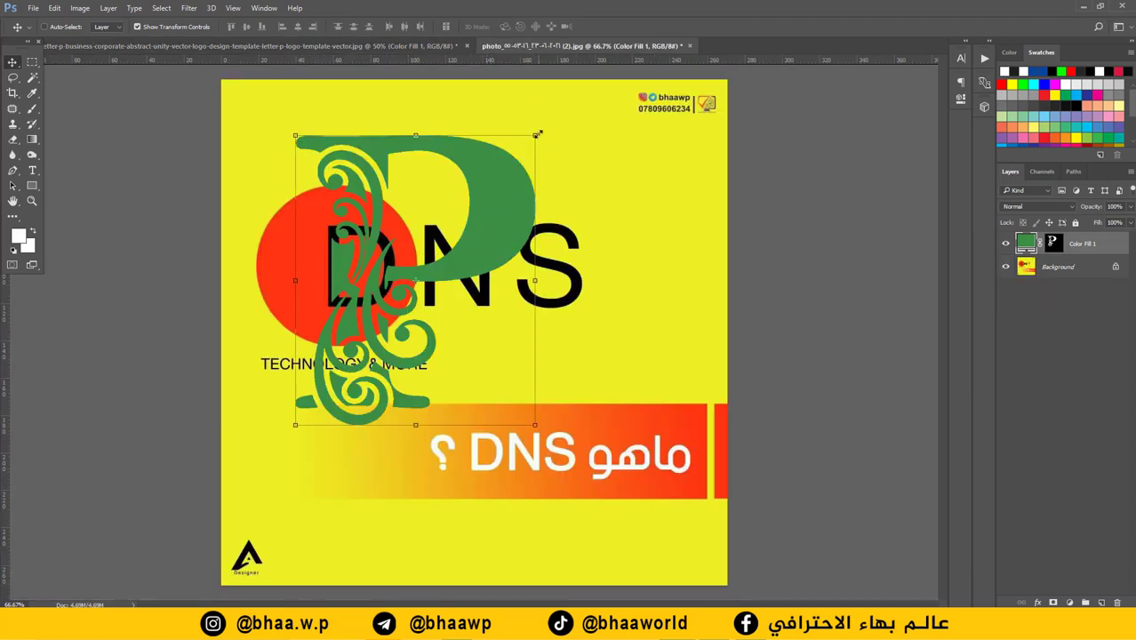
# Scale the letter P to about 29.6% and place it right after the S of the DNS title
pyautogui.hotkey('ctrl', 't')
pyautogui.moveTo(537, 134); pyautogui.dragTo(662, 253)
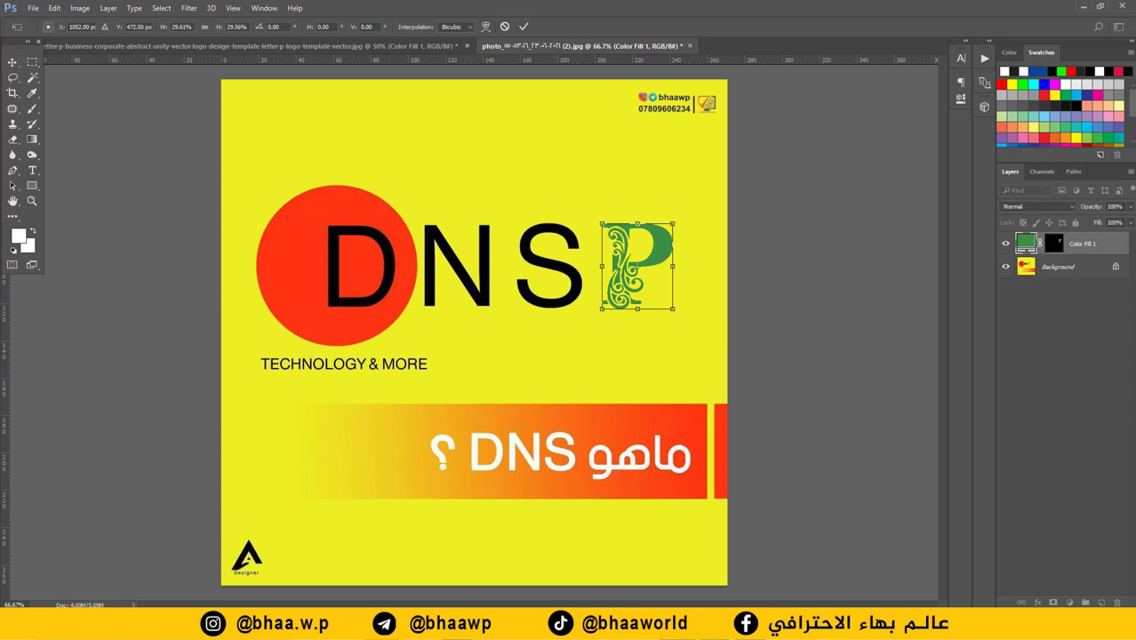
pyautogui.click(523, 26)
# Recolor the letter P fill with the orange-red ff3511 sampled from the poster's circle, and deselect the layer
pyautogui.doubleClick(1023, 240)
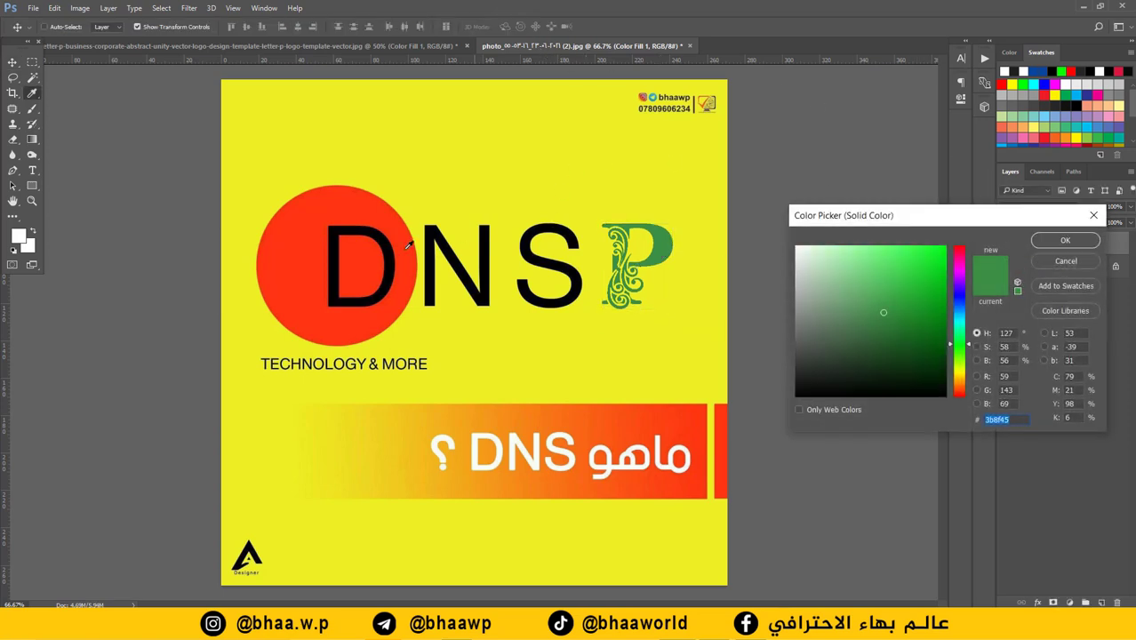
pyautogui.click(325, 210)
pyautogui.click(360, 267)
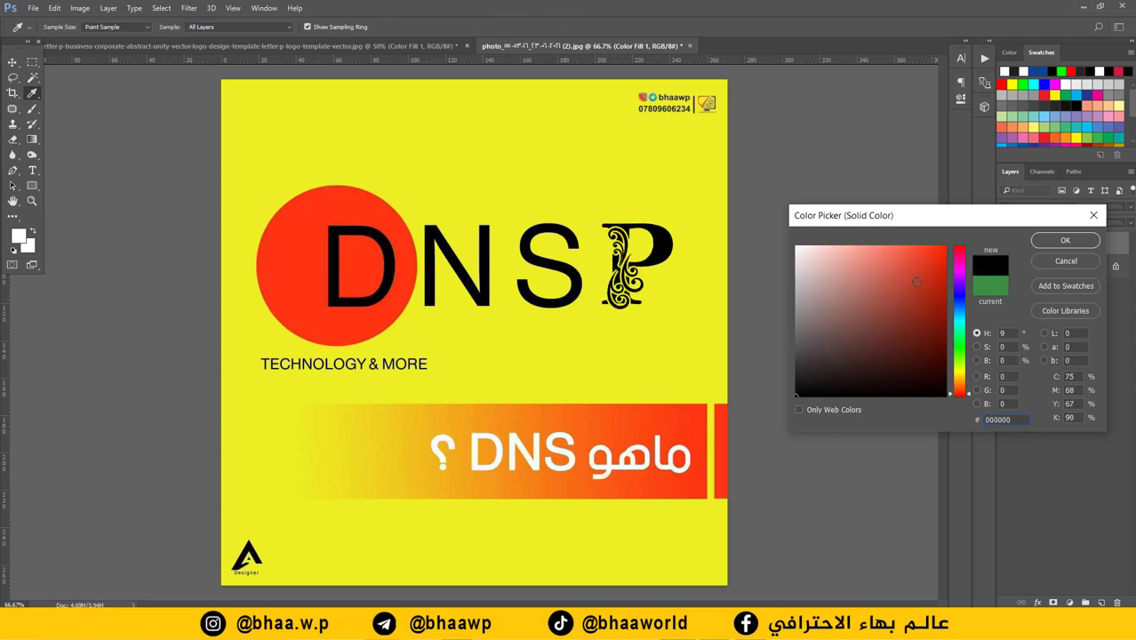
pyautogui.click(383, 205)
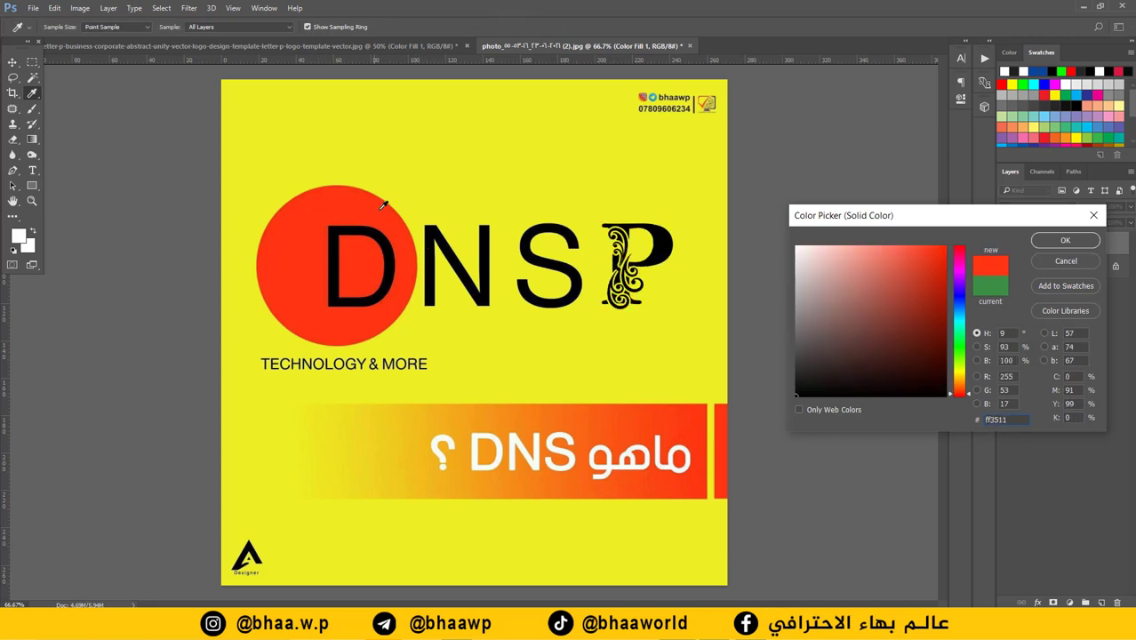
pyautogui.click(1063, 242)
pyautogui.keyDown('ctrl'); pyautogui.click(800, 223); pyautogui.keyUp('ctrl')
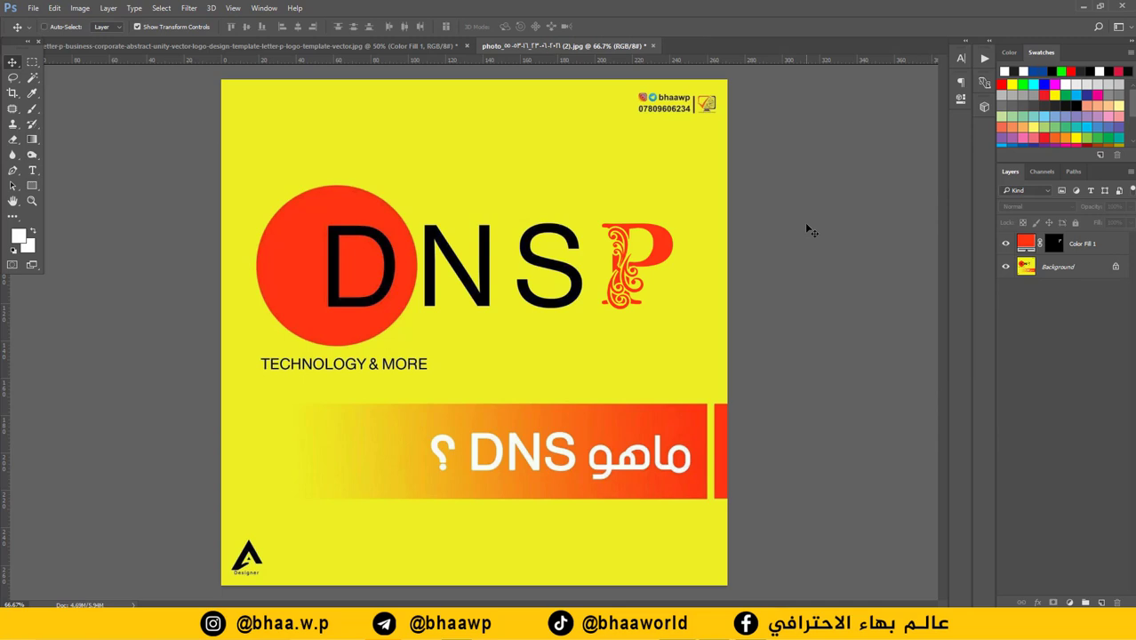